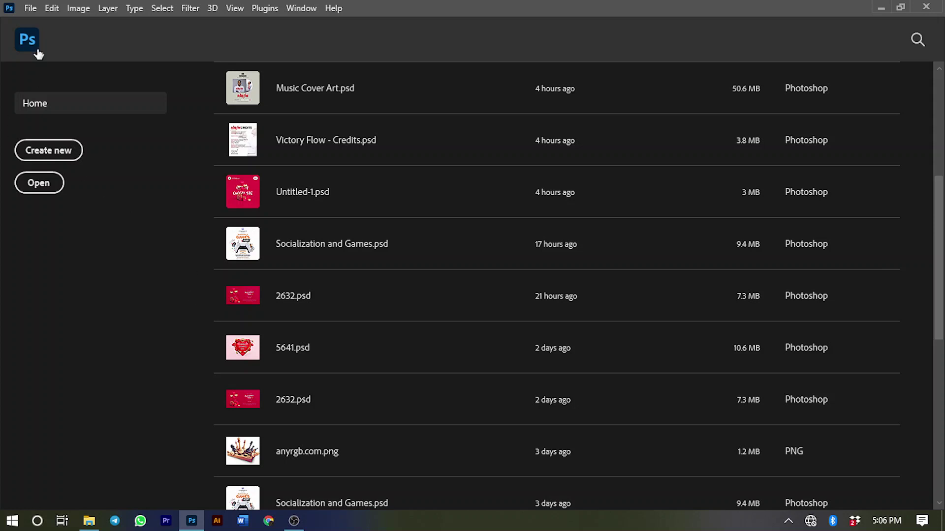
Step: Create a 1080 x 1080 px, 300 ppi RGB document with a white background, named Independence Day Flyer
{"action": "left_click", "coordinate": [31, 7]}
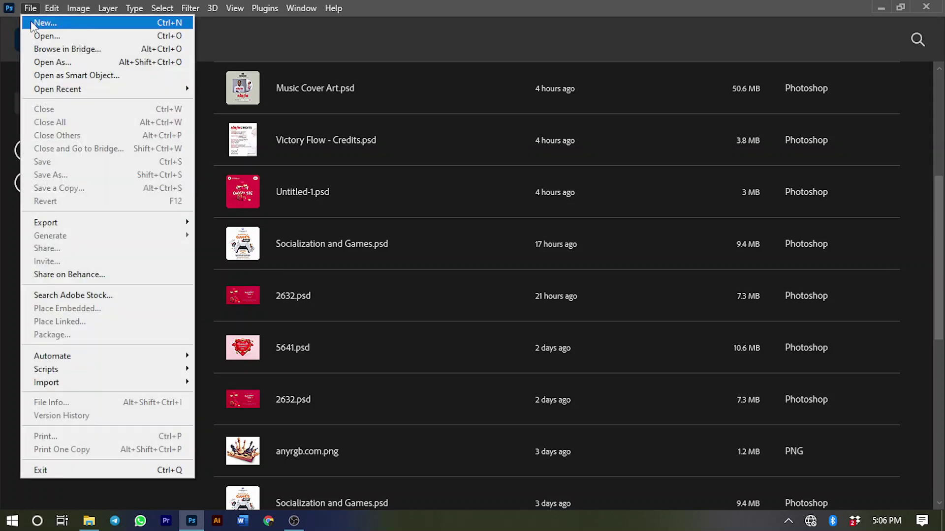
{"action": "left_click", "coordinate": [30, 22]}
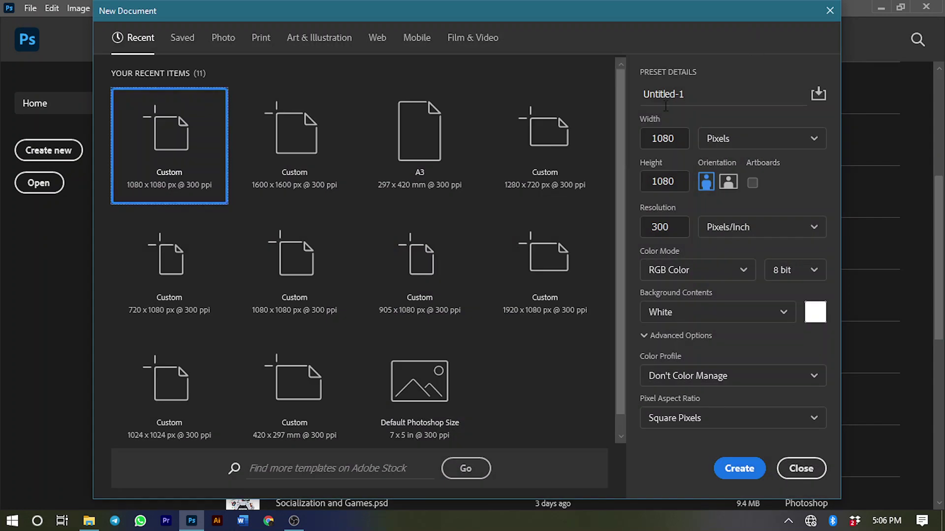
{"action": "left_click", "coordinate": [699, 95]}
{"action": "type", "text": "Independence "}
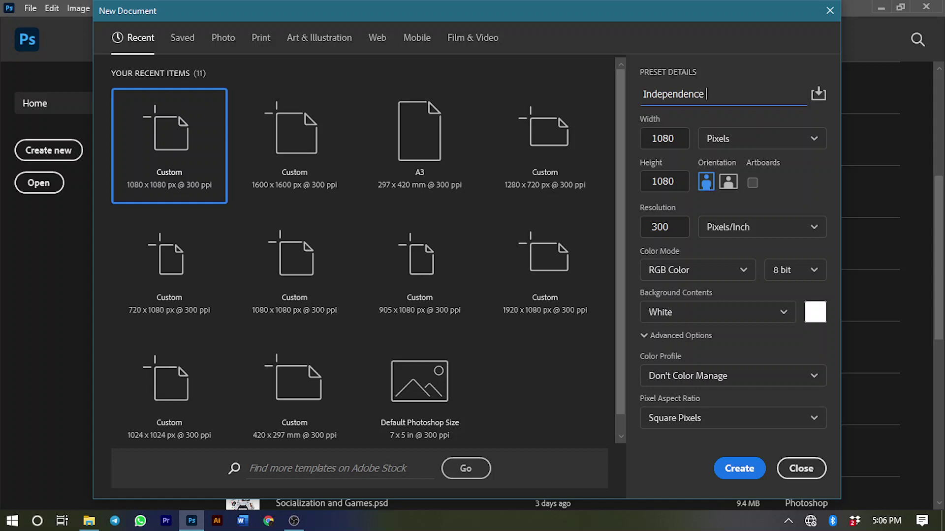
{"action": "type", "text": "Day Flyer"}
{"action": "left_click", "coordinate": [628, 137]}
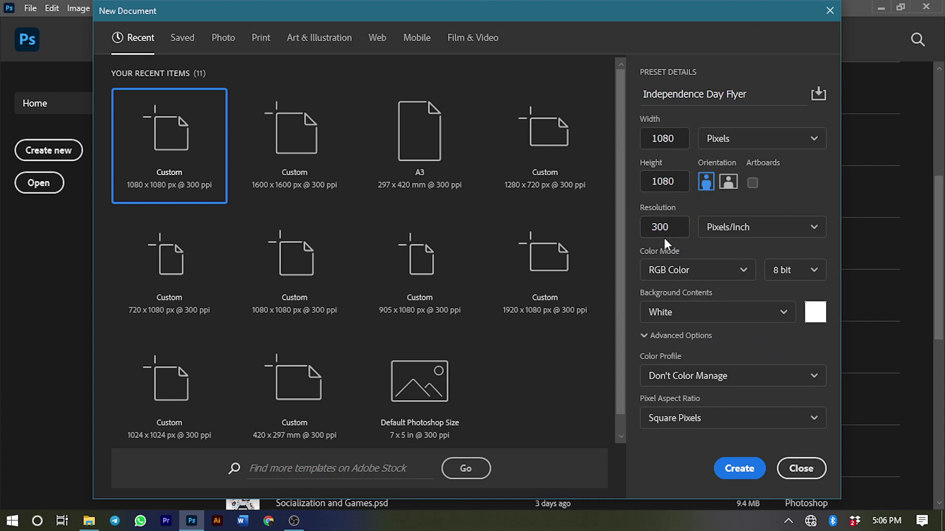
{"action": "left_click", "coordinate": [730, 470]}
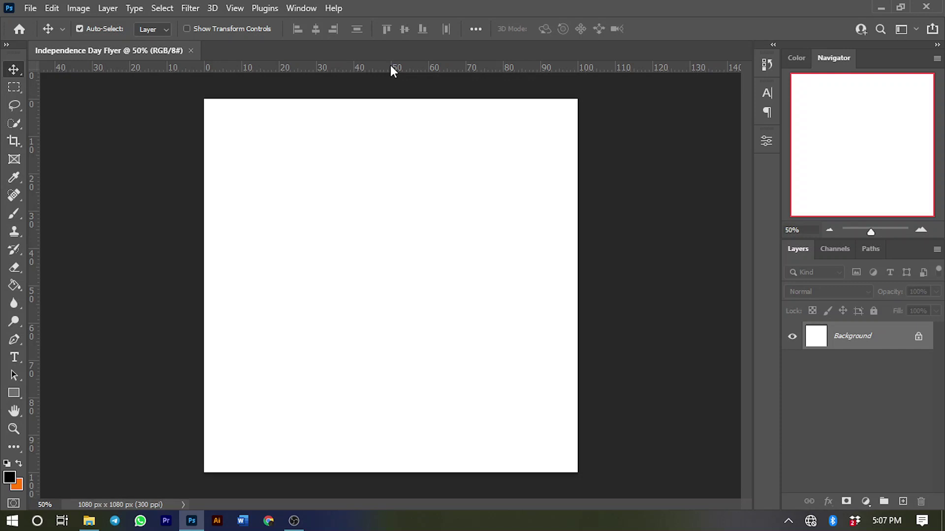
Step: Place a horizontal guide at about 73% of the canvas height, keeping the ruler units in percent
{"action": "left_click_drag", "start_coordinate": [391, 66], "coordinate": [375, 373]}
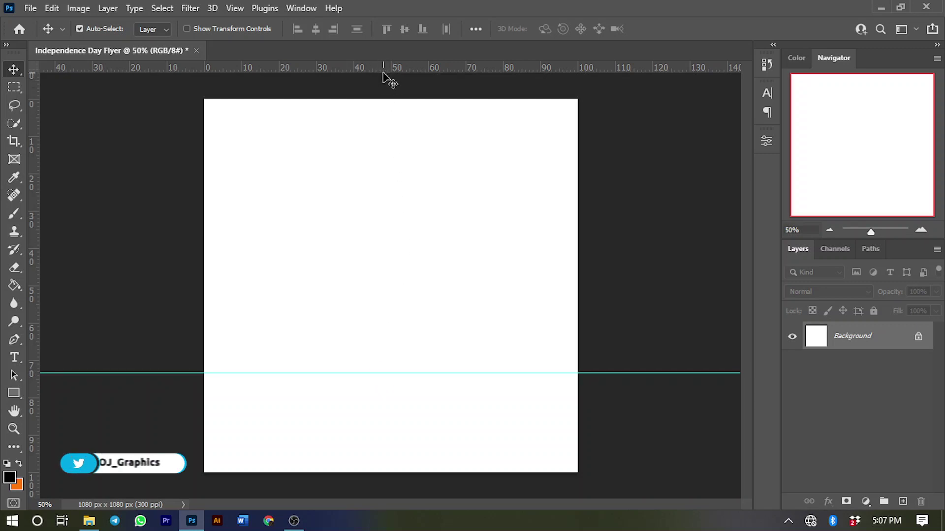
{"action": "right_click", "coordinate": [428, 69]}
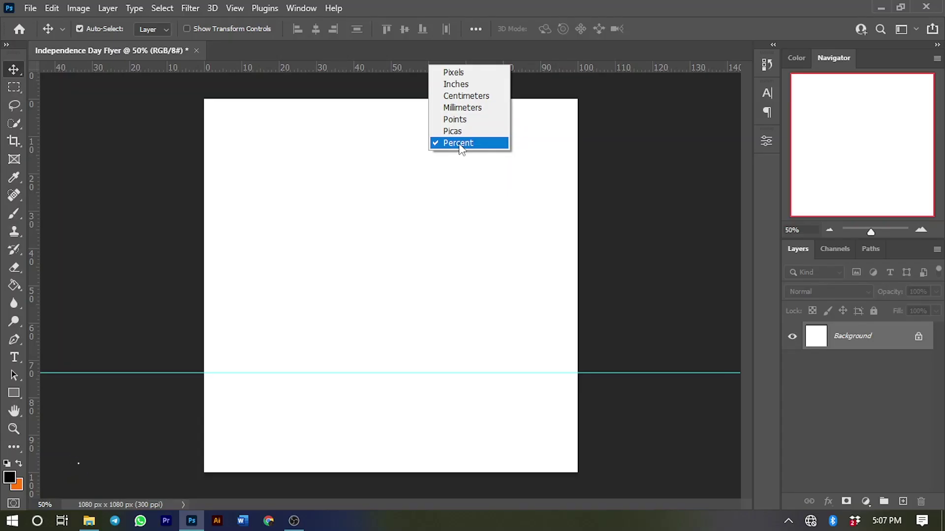
{"action": "left_click", "coordinate": [458, 144]}
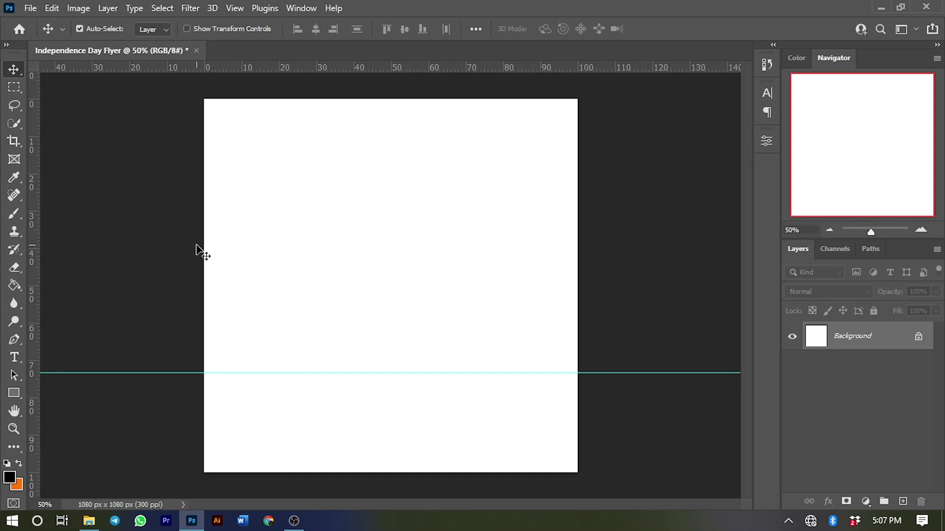
Step: Draw a rectangle of about 1146 x 810 px filled with ceae2c and no stroke, covering the canvas area above the guide
{"action": "left_click", "coordinate": [19, 391]}
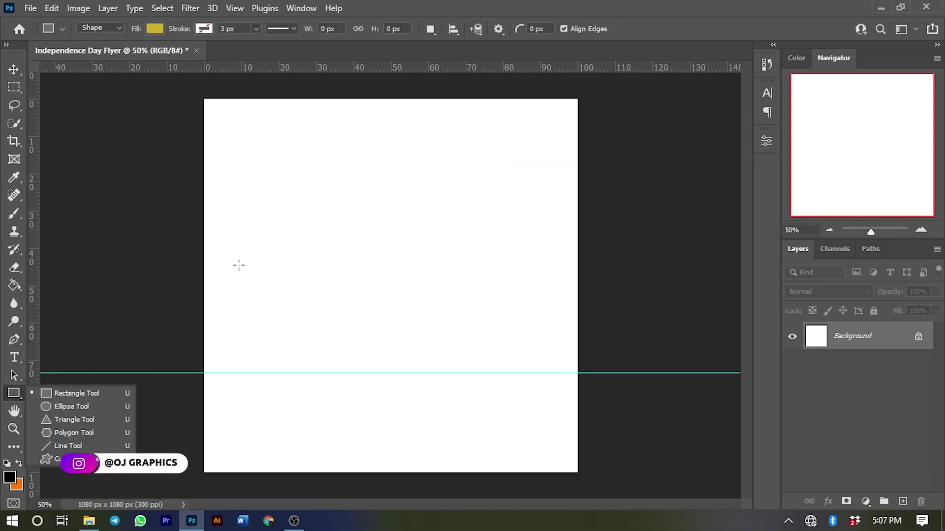
{"action": "left_click", "coordinate": [155, 28]}
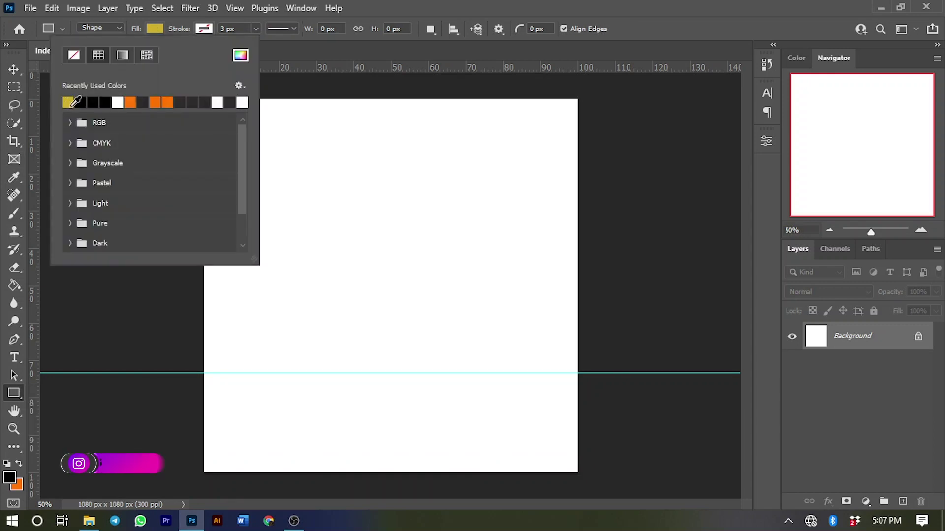
{"action": "left_click", "coordinate": [242, 56]}
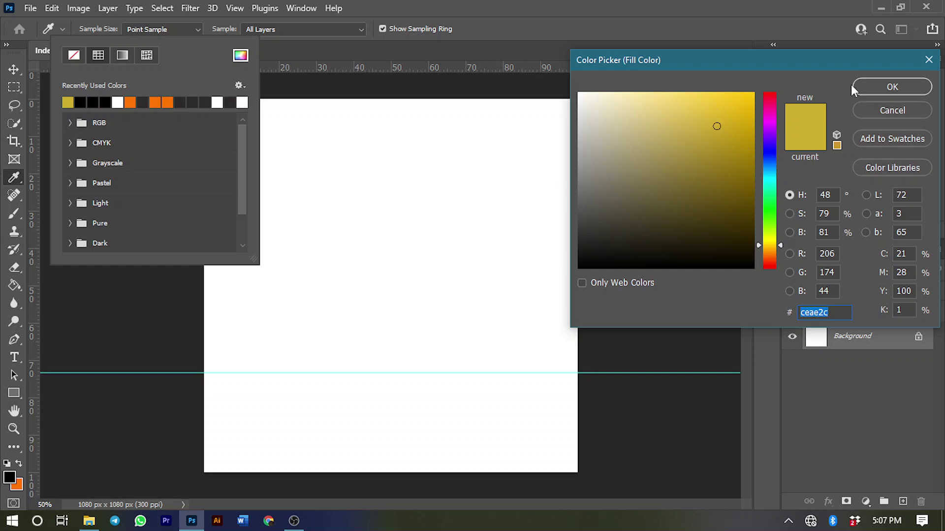
{"action": "left_click", "coordinate": [868, 87]}
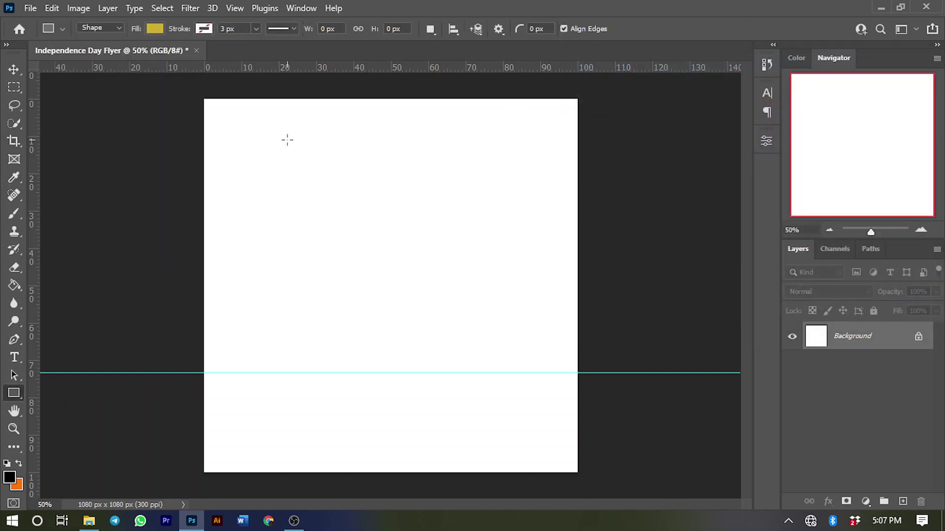
{"action": "left_click_drag", "start_coordinate": [192, 92], "coordinate": [588, 372]}
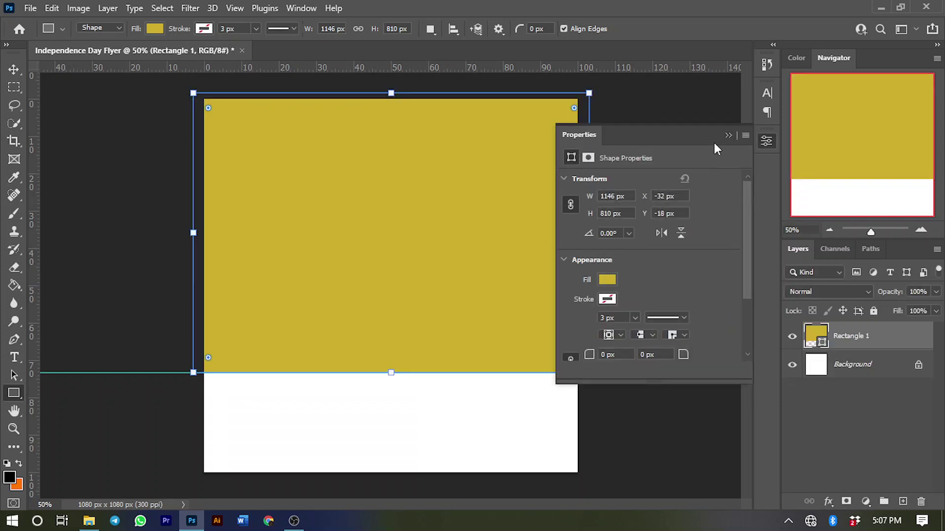
{"action": "left_click", "coordinate": [728, 135]}
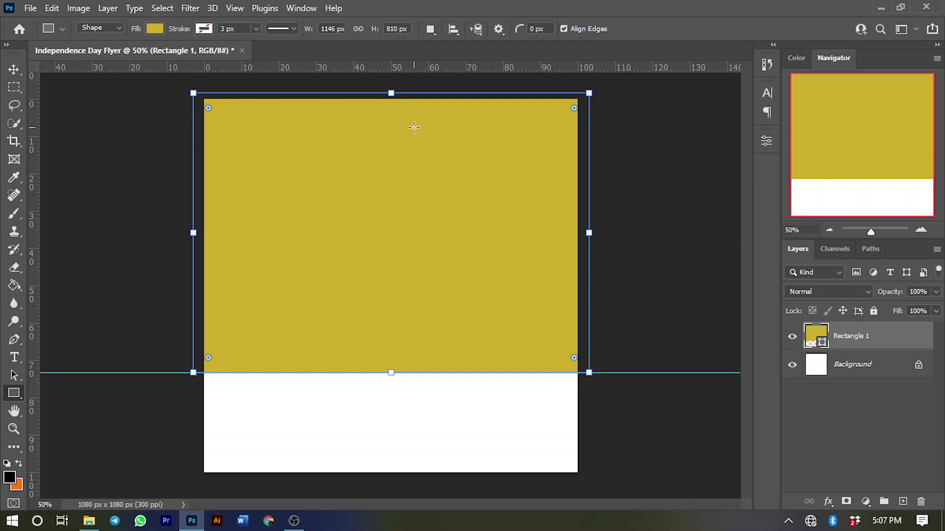
Step: Transform the gold rectangle to 94.24% width and 97.78% height so its edges match the canvas edges and the guide
{"action": "left_click", "coordinate": [19, 68]}
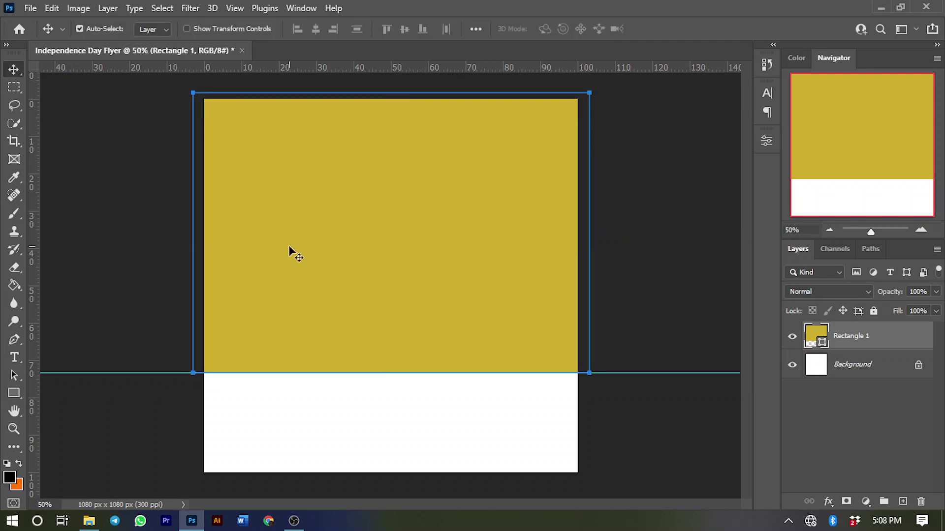
{"action": "key", "text": "ctrl+t"}
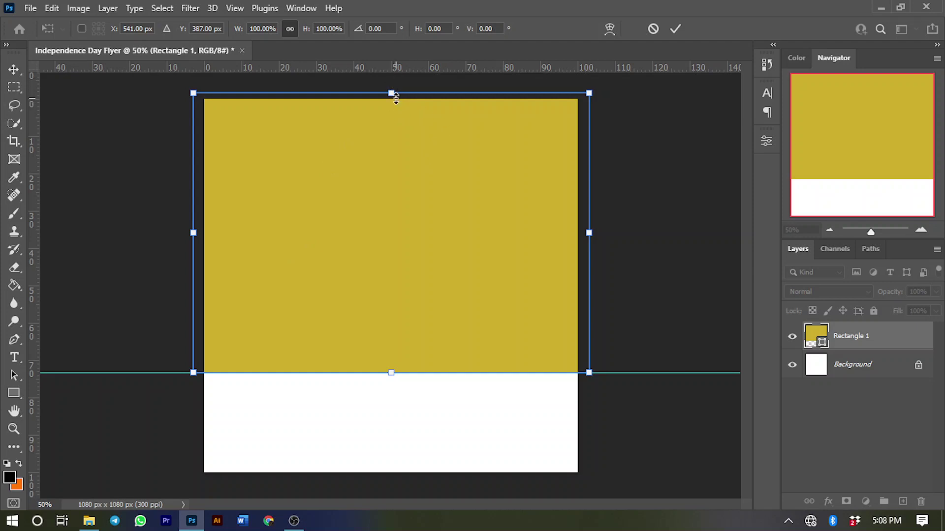
{"action": "left_click_drag", "start_coordinate": [392, 92], "coordinate": [392, 97]}
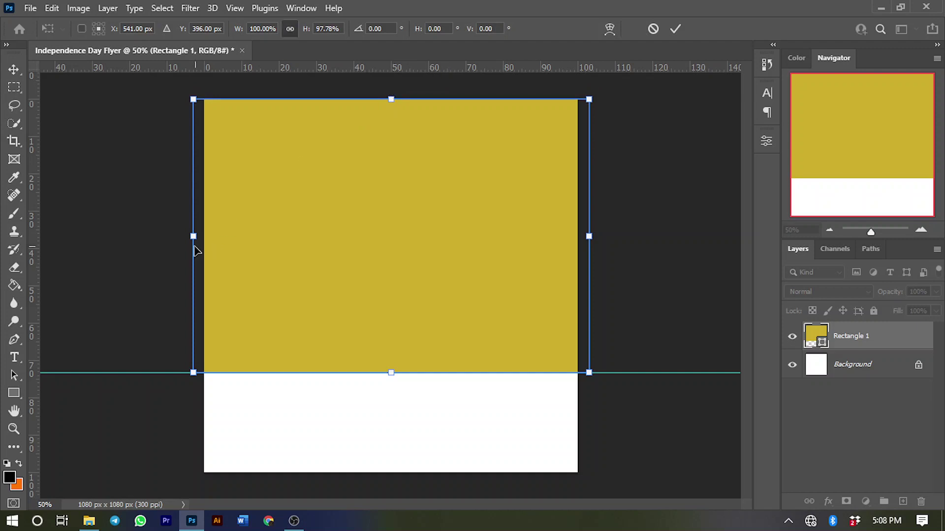
{"action": "left_click_drag", "start_coordinate": [192, 232], "coordinate": [203, 232]}
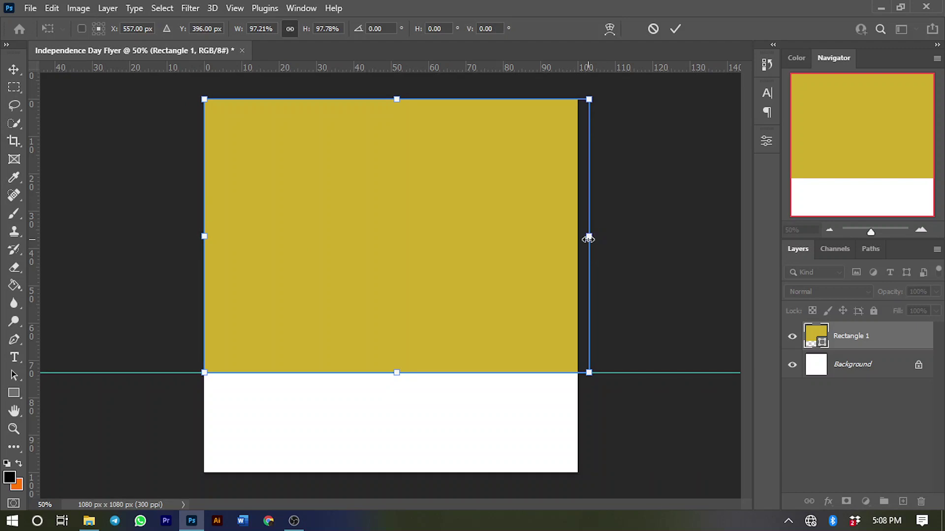
{"action": "left_click_drag", "start_coordinate": [588, 239], "coordinate": [580, 240]}
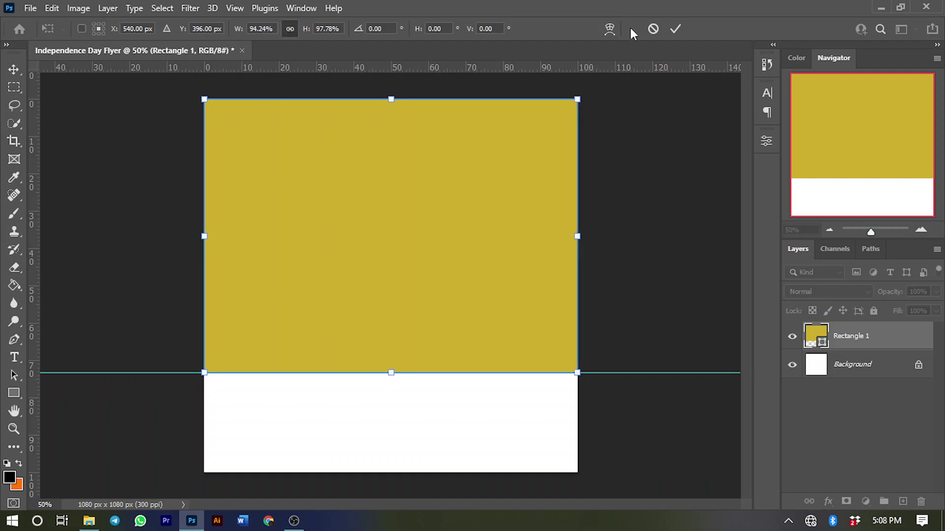
{"action": "left_click", "coordinate": [676, 31]}
{"action": "left_click", "coordinate": [681, 241]}
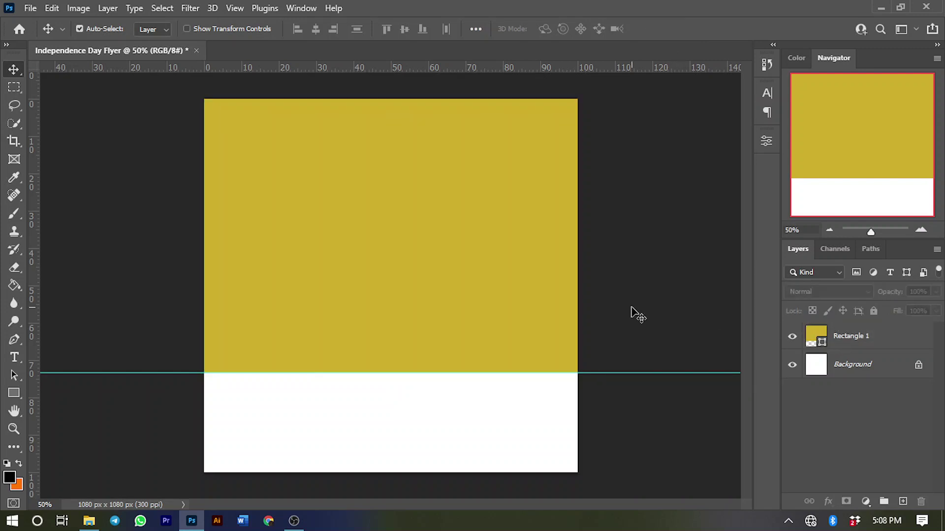
Step: Place the orange distressed texture image from the Resources folder and stretch it to cover the rectangle above the guide
{"action": "left_click", "coordinate": [89, 520]}
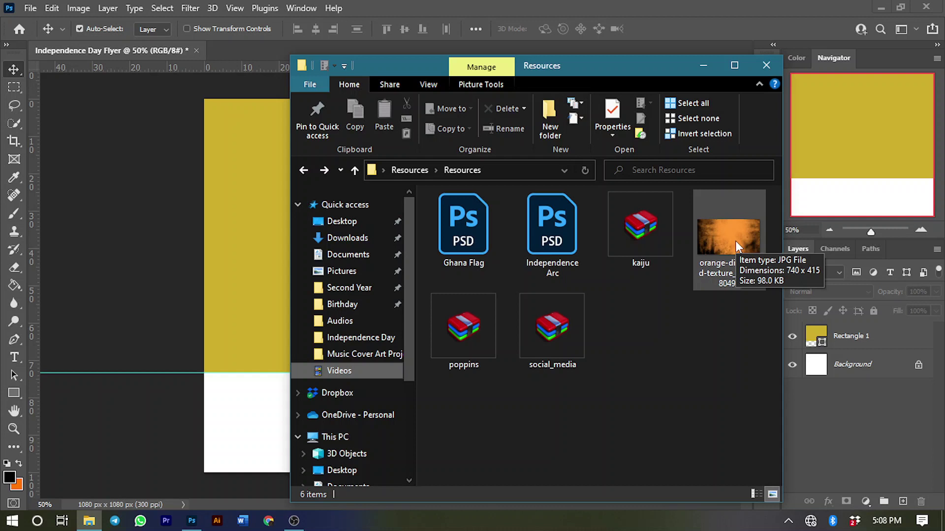
{"action": "left_click_drag", "start_coordinate": [725, 238], "coordinate": [235, 236]}
{"action": "left_click_drag", "start_coordinate": [362, 301], "coordinate": [362, 217]}
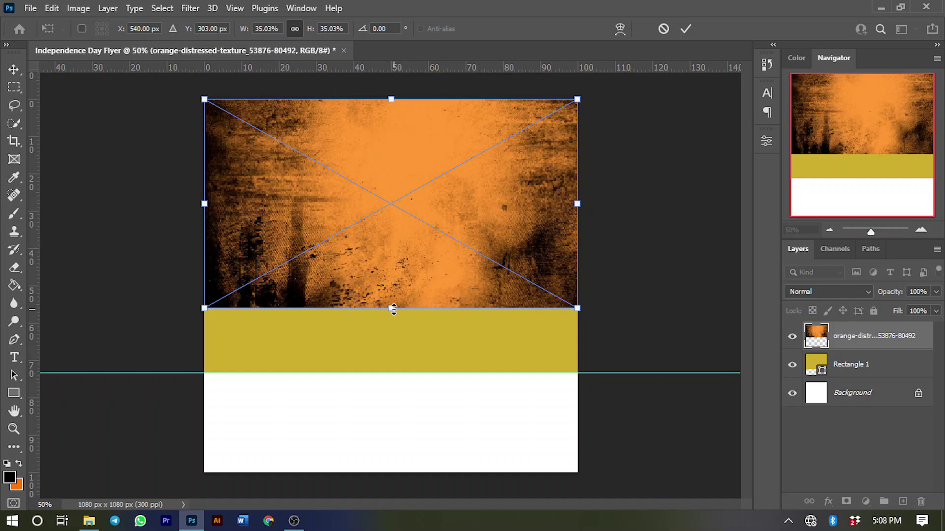
{"action": "left_click_drag", "start_coordinate": [393, 308], "coordinate": [393, 373]}
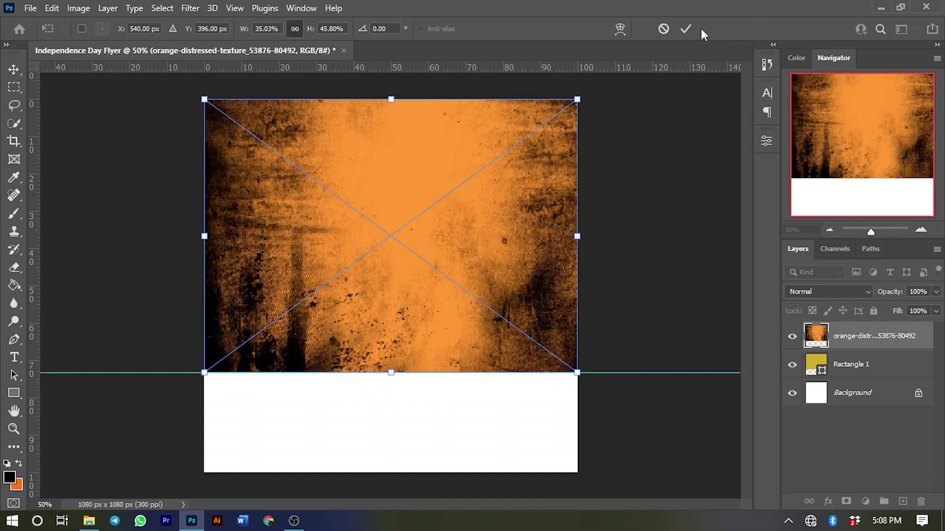
{"action": "left_click", "coordinate": [686, 29]}
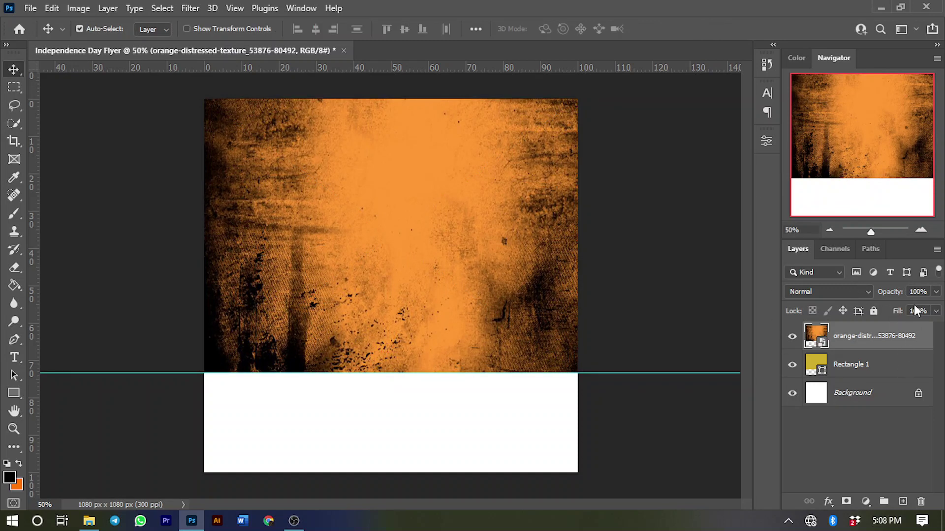
Step: Set the orange texture layer's opacity to 80%
{"action": "left_click", "coordinate": [890, 290]}
{"action": "type", "text": "80"}
{"action": "key", "text": "Return"}
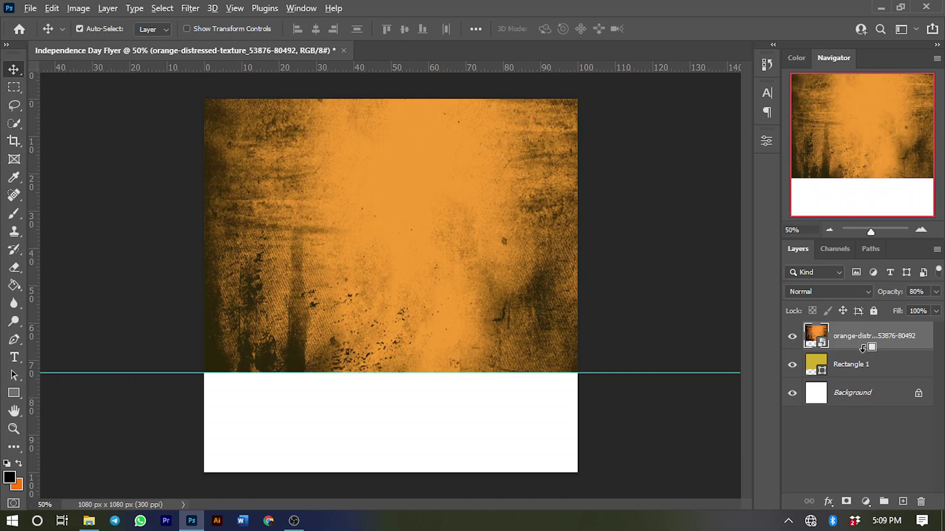
{"action": "left_click", "coordinate": [835, 348], "text": "alt"}
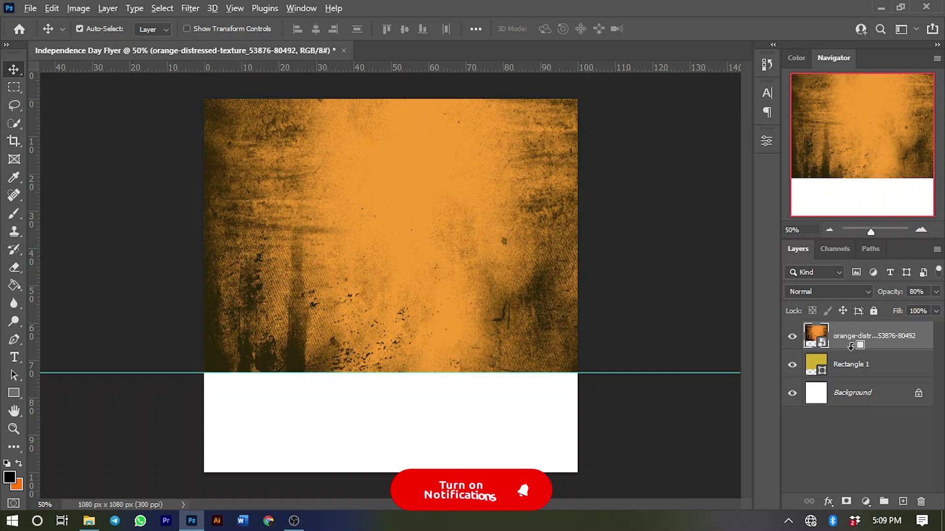
{"action": "left_click", "coordinate": [851, 346], "text": "alt"}
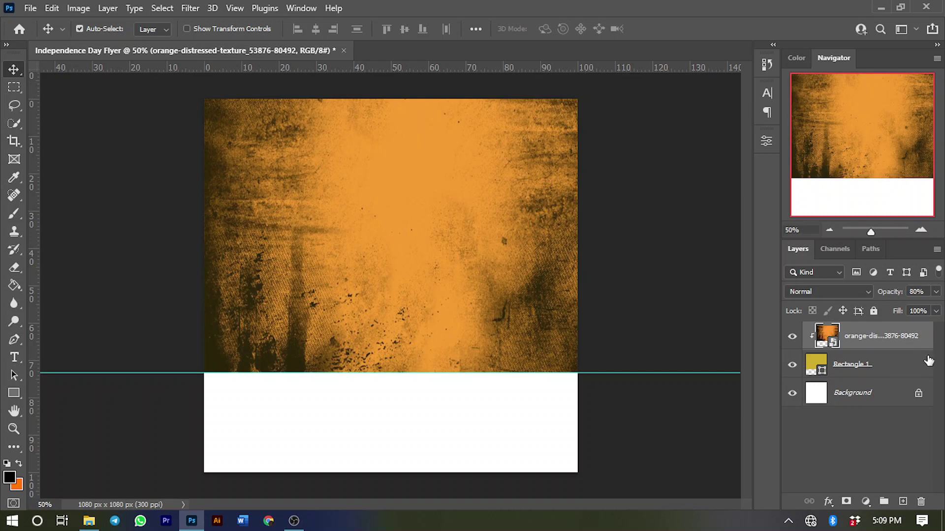
{"action": "key", "text": "ctrl"}
{"action": "key", "text": "ctrl+alt+g"}
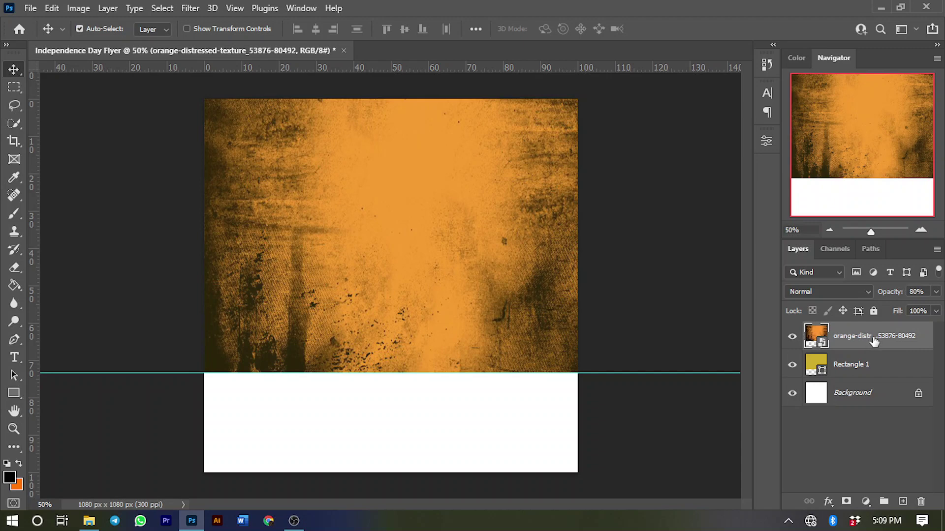
Step: Clip the texture layer to the rectangle with a clipping mask and set its blend mode to Luminosity
{"action": "right_click", "coordinate": [874, 341]}
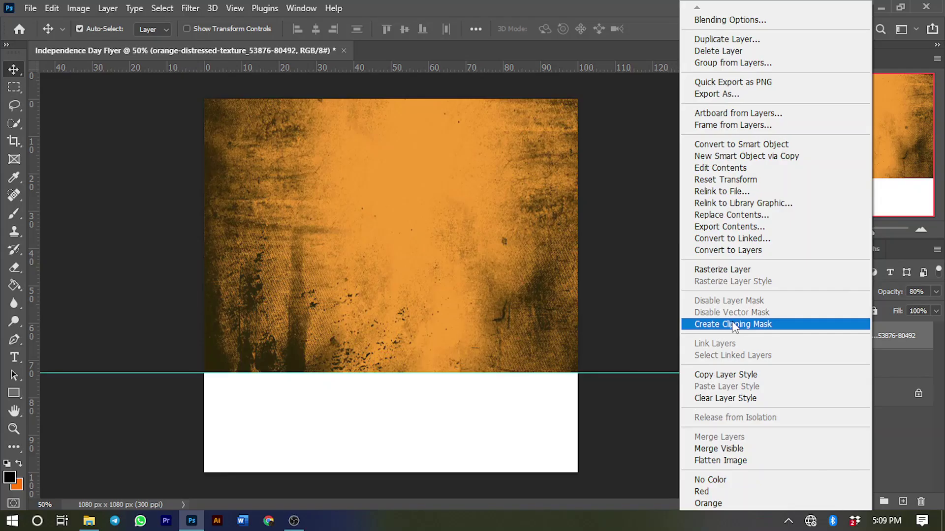
{"action": "left_click", "coordinate": [742, 324]}
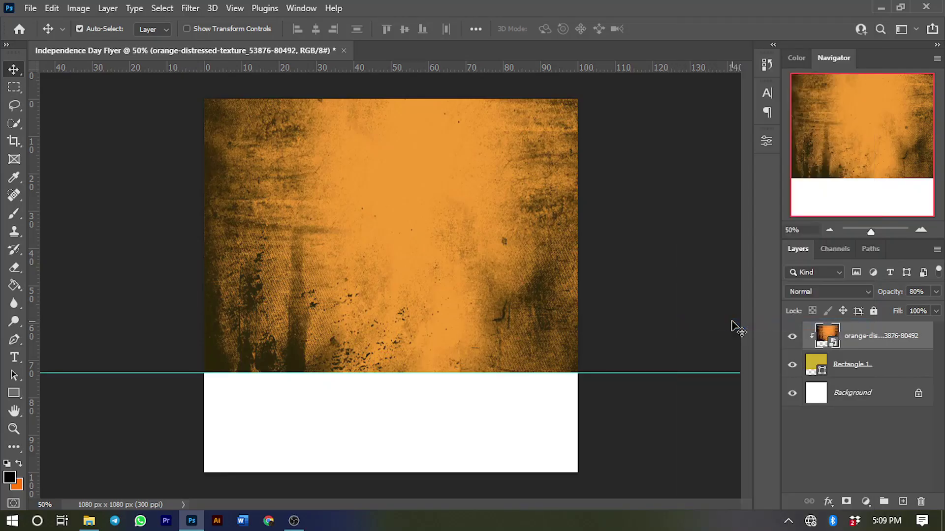
{"action": "left_click", "coordinate": [834, 295]}
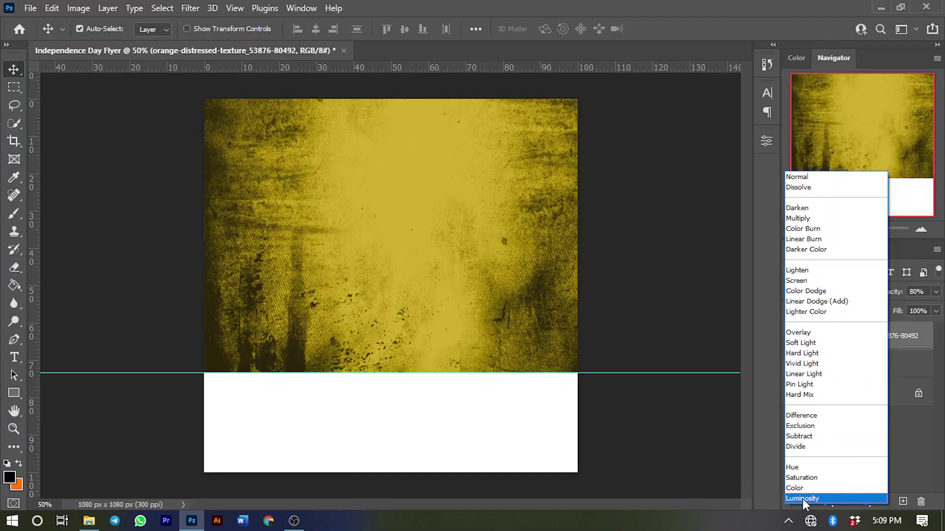
{"action": "left_click", "coordinate": [808, 499]}
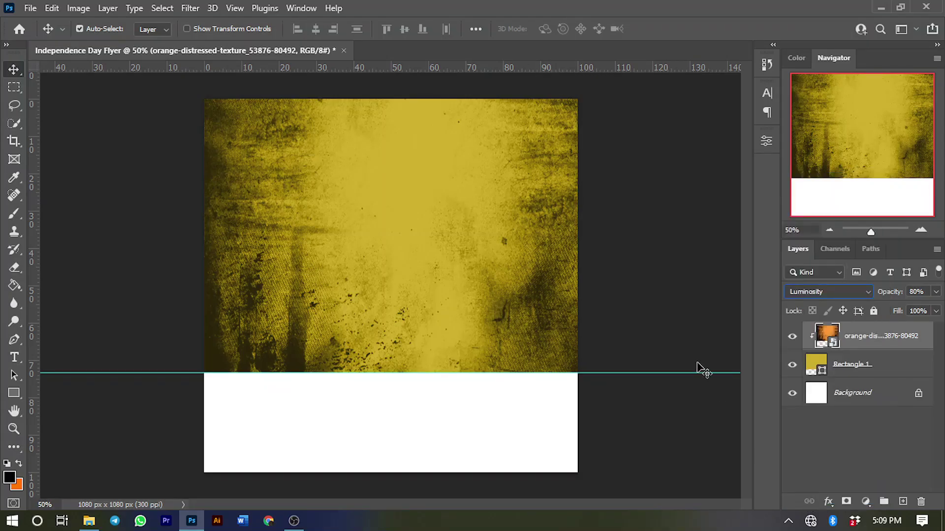
{"action": "left_click", "coordinate": [669, 294]}
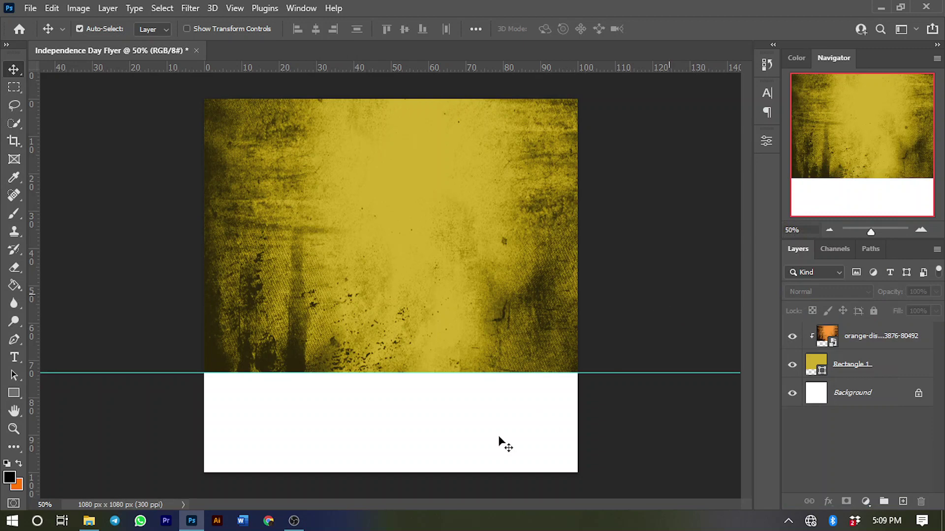
Step: Open the Ghana Flag and Independence Arc PSD files from the Resources folder as separate documents
{"action": "left_click", "coordinate": [90, 524]}
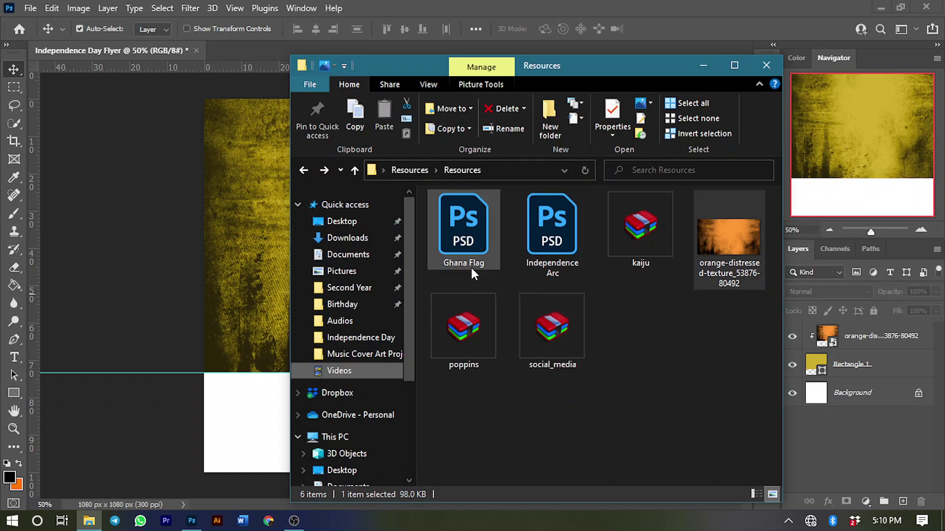
{"action": "left_click_drag", "start_coordinate": [460, 277], "coordinate": [258, 48]}
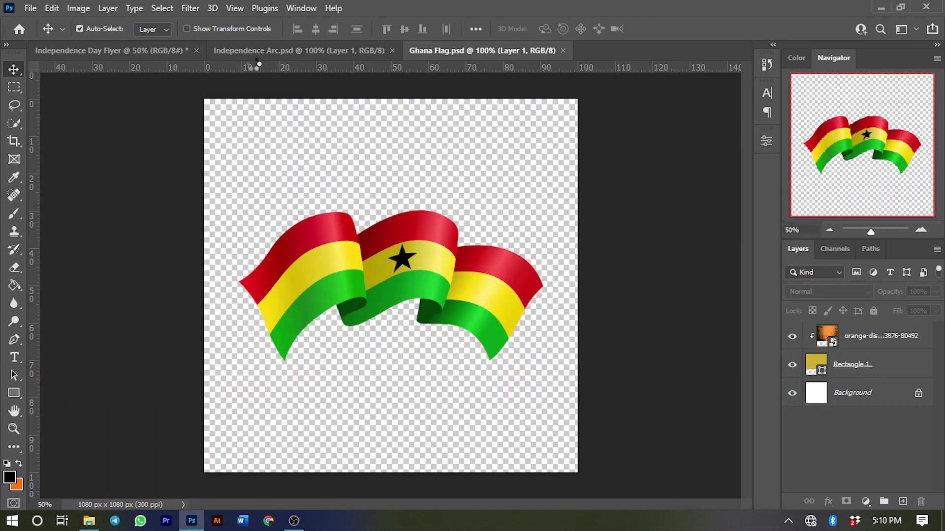
Step: Copy the Independence Arch from its PSD into the flyer document and place it above the guide
{"action": "left_click", "coordinate": [276, 51]}
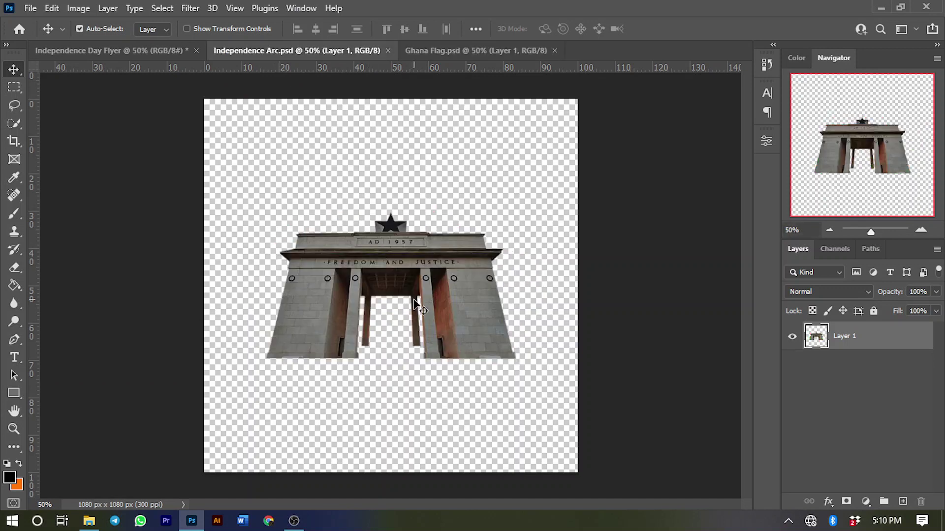
{"action": "left_click_drag", "start_coordinate": [427, 254], "coordinate": [207, 91]}
{"action": "left_click", "coordinate": [171, 51]}
{"action": "mouse_move", "coordinate": [410, 244]}
{"action": "left_mouse_down"}
{"action": "mouse_move", "coordinate": [402, 226]}
{"action": "mouse_move", "coordinate": [406, 236]}
{"action": "left_mouse_up"}
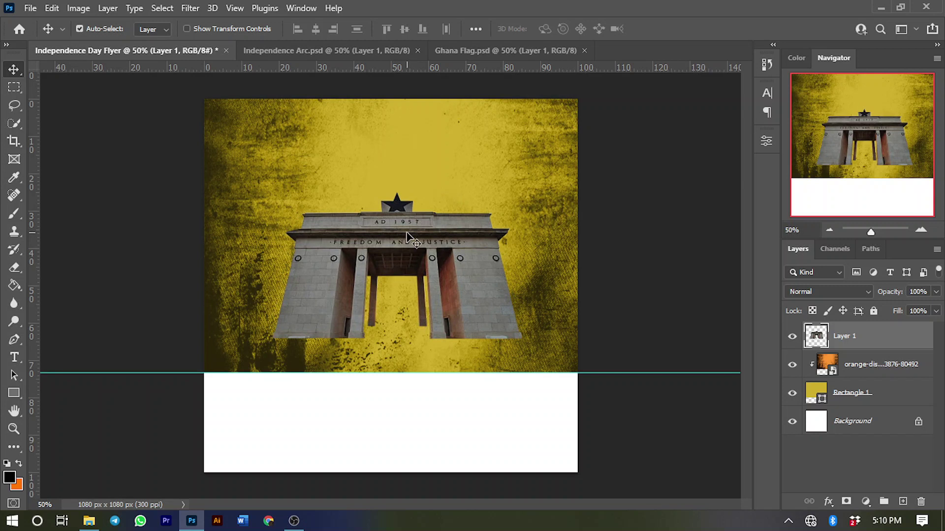
Step: Centre the arch layer horizontally on the full canvas and clear the selection
{"action": "key", "text": "ctrl"}
{"action": "key", "text": "ctrl+a"}
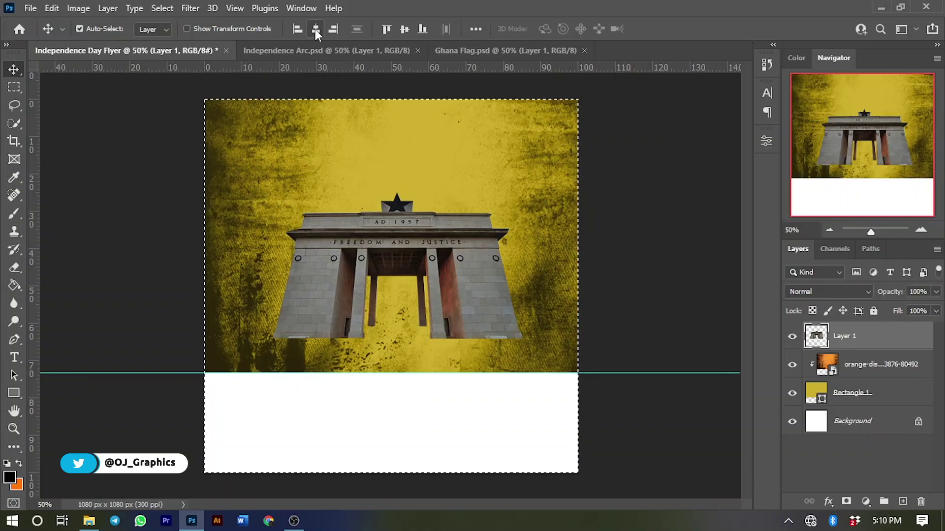
{"action": "left_click", "coordinate": [316, 29]}
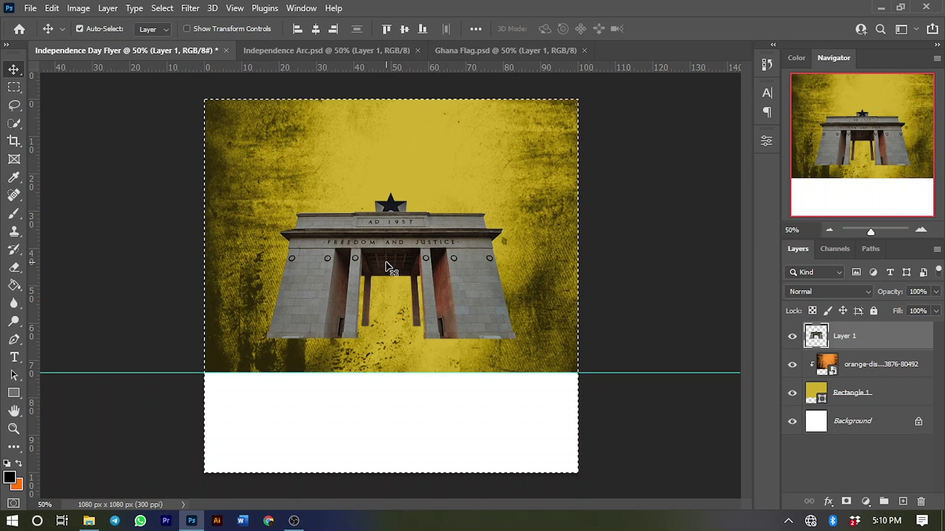
{"action": "key", "text": "ctrl+d"}
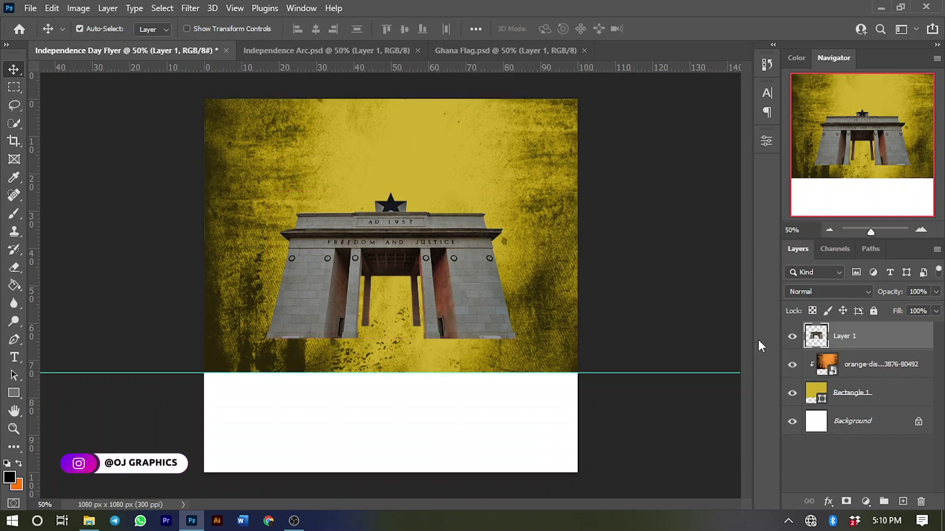
Step: Copy the Ghana flag from its PSD into the flyer over the arch's base, and centre it horizontally on the canvas
{"action": "left_click", "coordinate": [478, 54]}
{"action": "left_click_drag", "start_coordinate": [435, 271], "coordinate": [229, 72]}
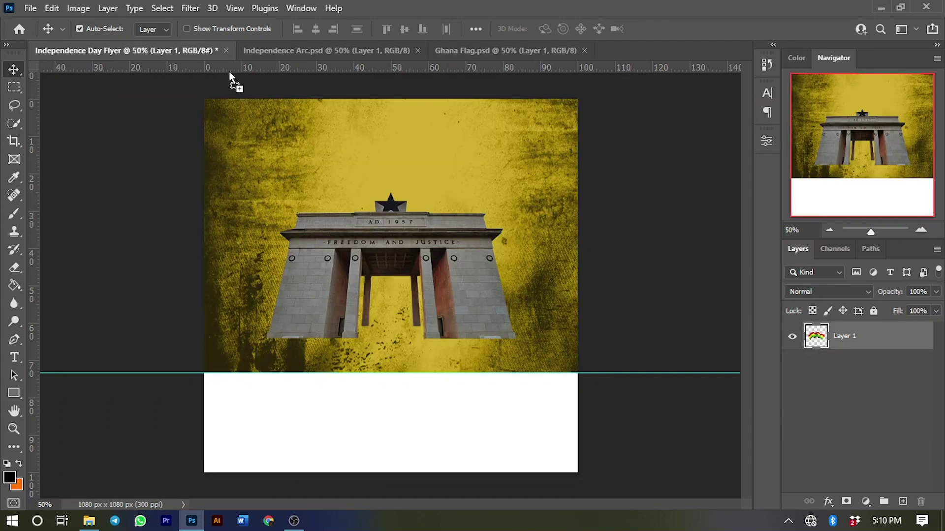
{"action": "mouse_move", "coordinate": [388, 353]}
{"action": "left_mouse_down"}
{"action": "mouse_move", "coordinate": [395, 330]}
{"action": "mouse_move", "coordinate": [395, 347]}
{"action": "left_mouse_up"}
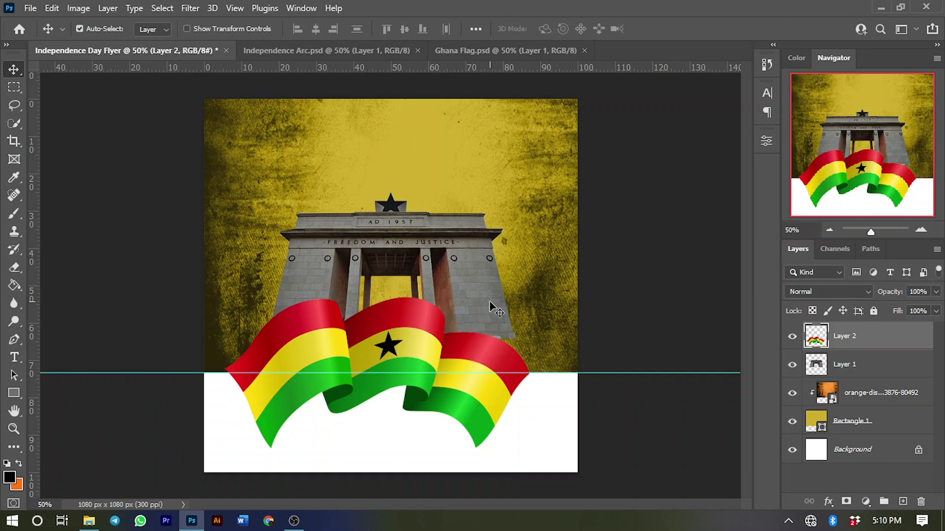
{"action": "key", "text": "ctrl+a"}
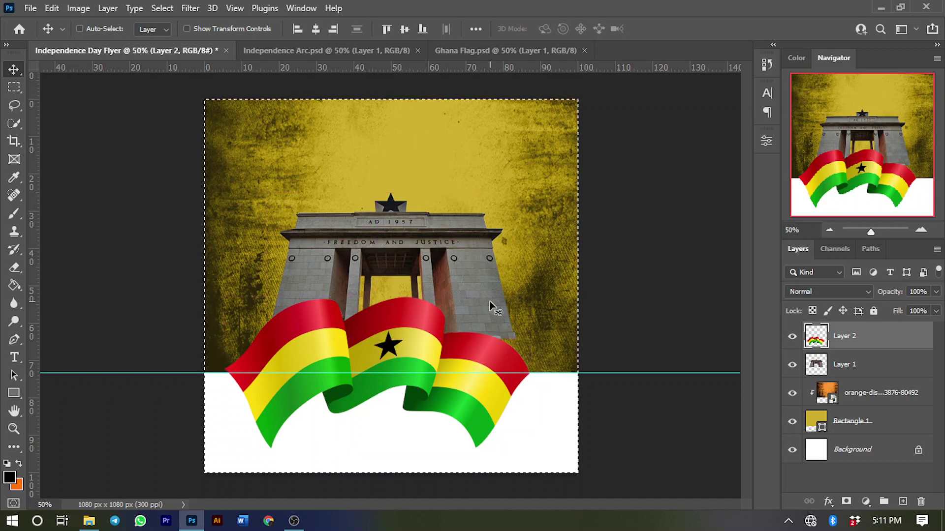
{"action": "left_click", "coordinate": [317, 31]}
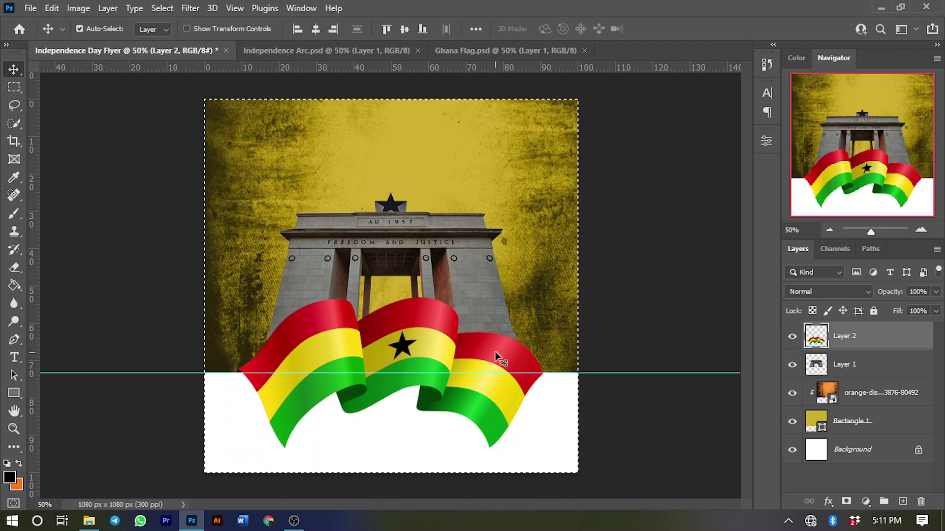
{"action": "key", "text": "ctrl+d"}
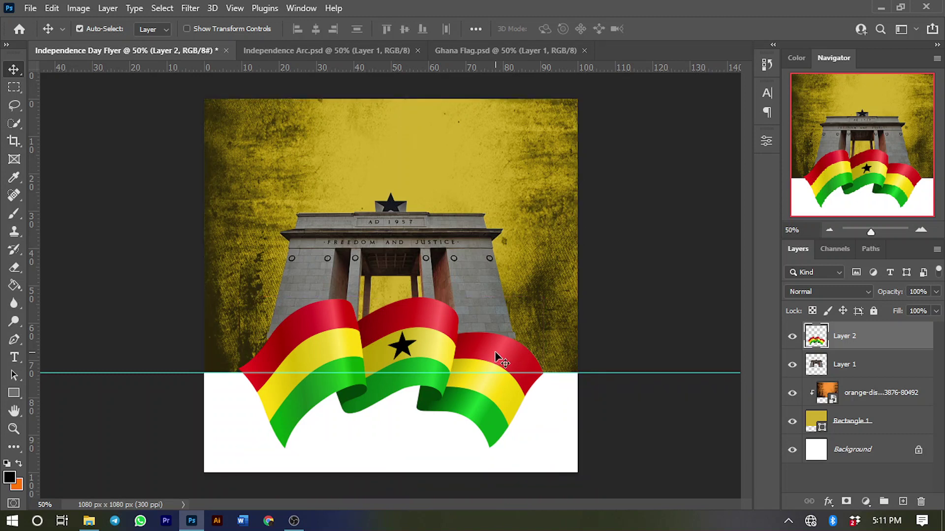
Step: Nudge the arch layer slightly down behind the flag and remove the horizontal guide
{"action": "left_click", "coordinate": [307, 276]}
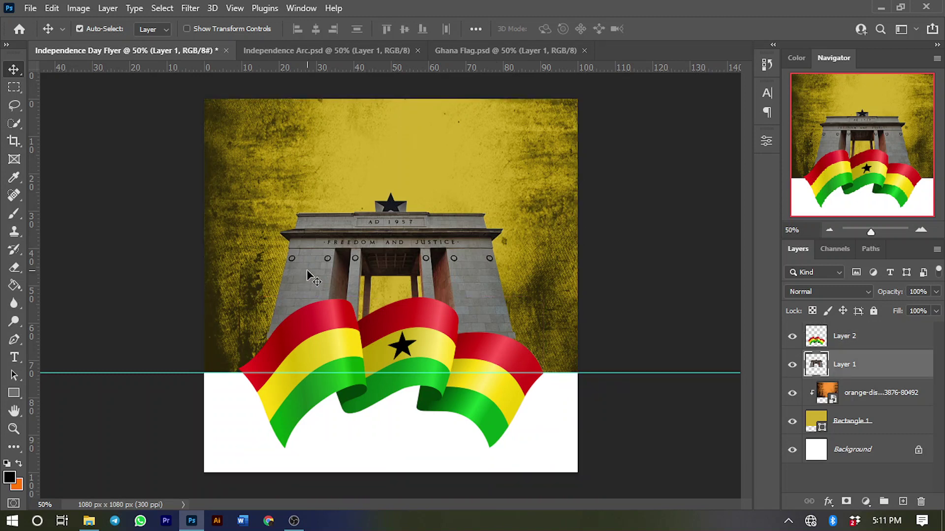
{"action": "key", "text": "Down"}
{"action": "key", "text": "Down"}
{"action": "key", "text": "Down"}
{"action": "key", "text": "Down"}
{"action": "key", "text": "Down"}
{"action": "key", "text": "Down"}
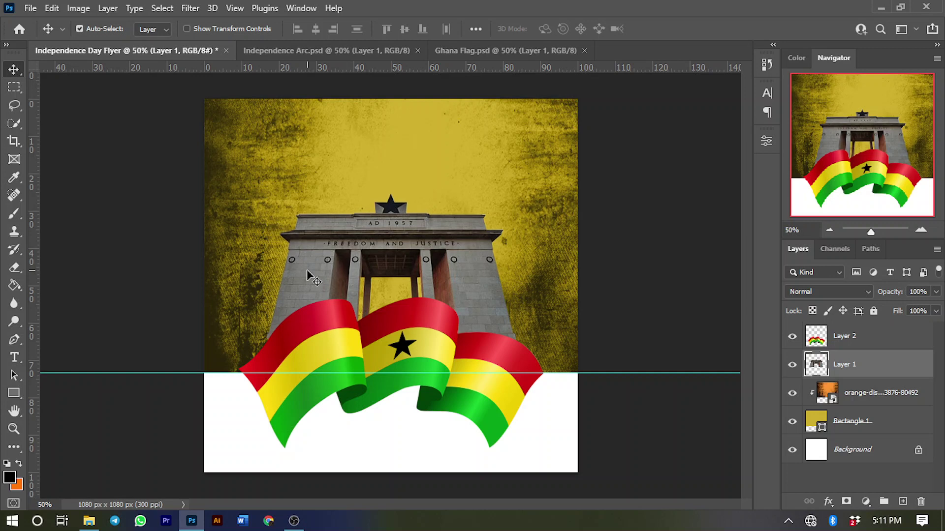
{"action": "key", "text": "Down"}
{"action": "key", "text": "Down"}
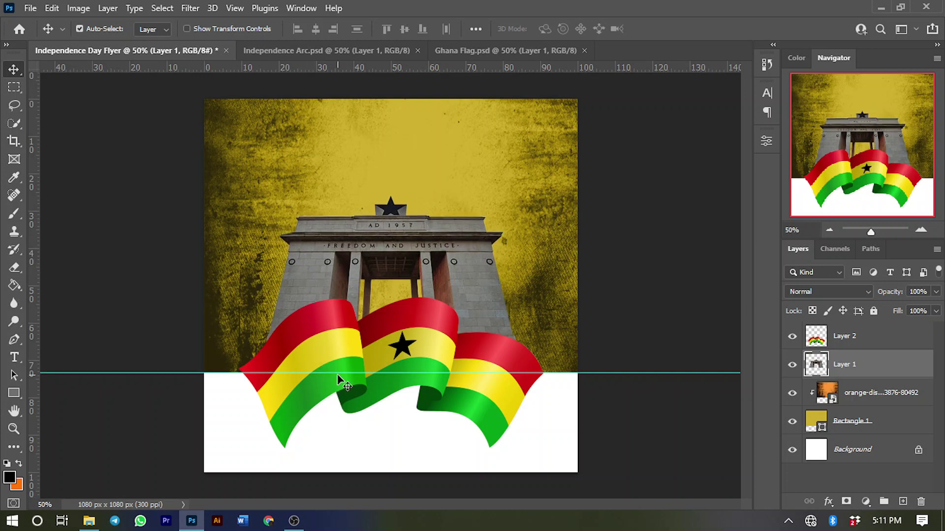
{"action": "left_click_drag", "start_coordinate": [341, 372], "coordinate": [382, 41]}
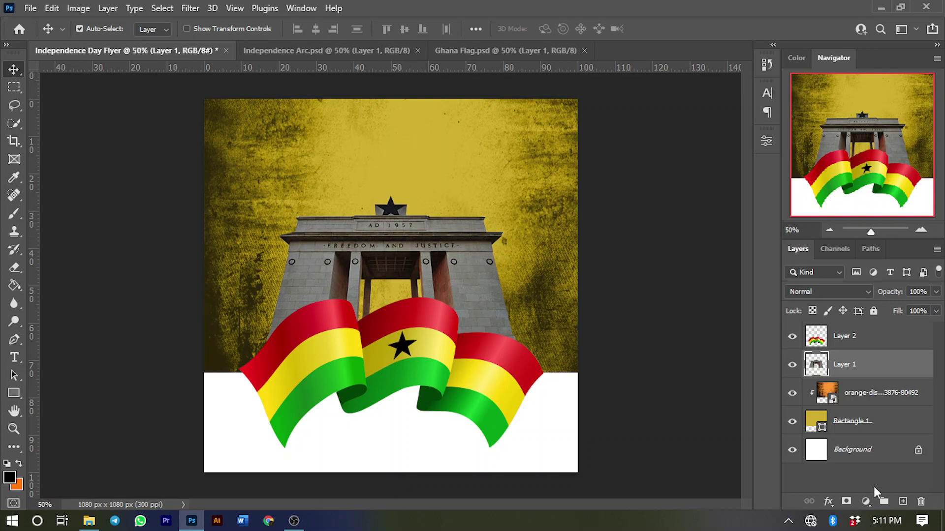
Step: Add a Hue/Saturation adjustment with Saturation -10 above the arch layer and clip it to the arch
{"action": "left_click", "coordinate": [865, 501]}
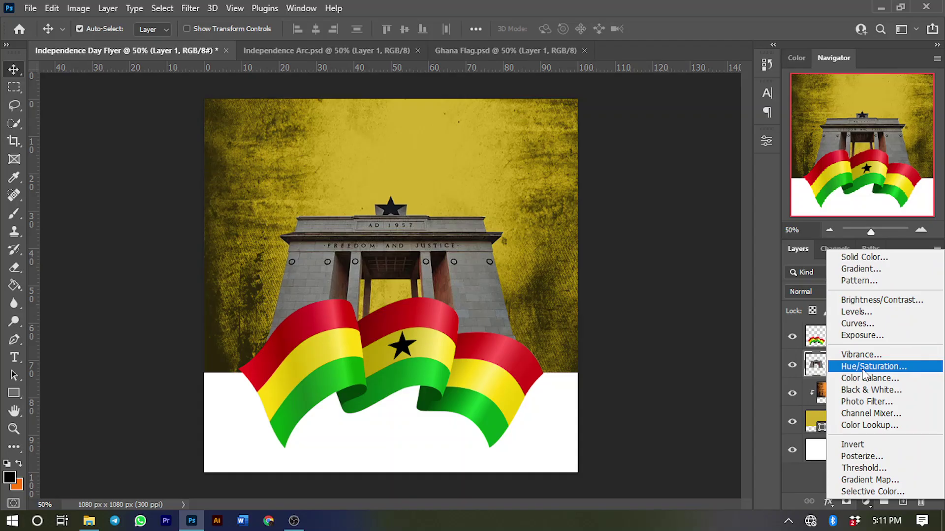
{"action": "left_click", "coordinate": [855, 370]}
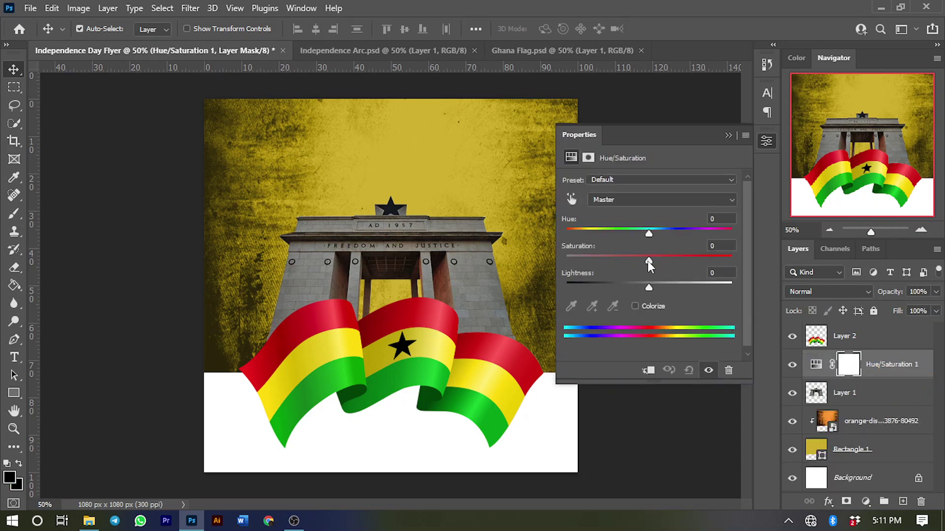
{"action": "left_click_drag", "start_coordinate": [648, 261], "coordinate": [641, 267]}
{"action": "left_click", "coordinate": [704, 245]}
{"action": "type", "text": "-10"}
{"action": "left_click", "coordinate": [727, 135]}
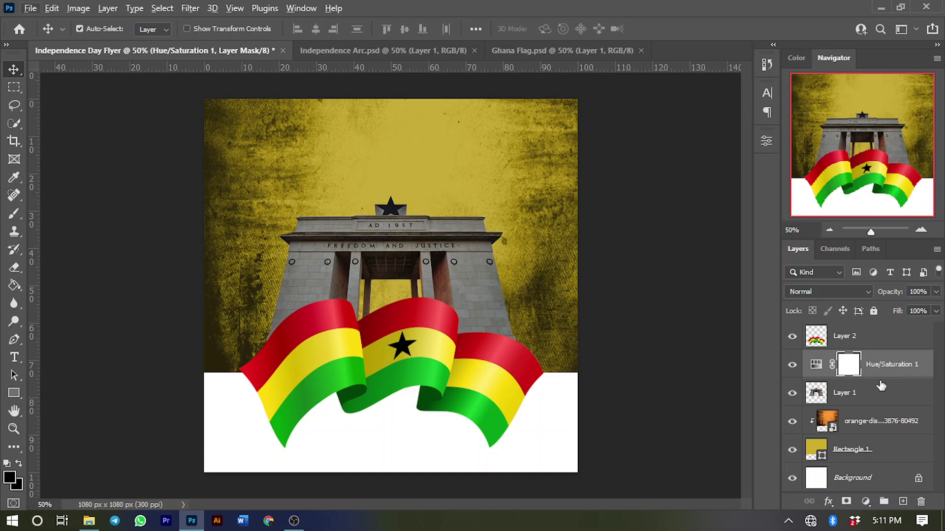
{"action": "left_click_drag", "start_coordinate": [881, 381], "coordinate": [885, 376]}
{"action": "left_click", "coordinate": [886, 376], "text": "alt"}
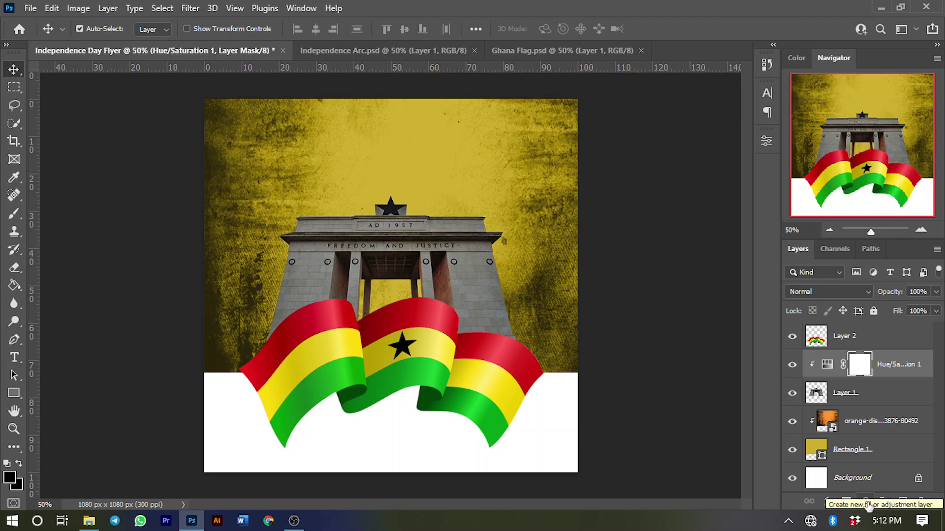
Step: Add an Exposure adjustment with Exposure +1.83 above the Hue/Saturation layer and clip it to the arch
{"action": "left_click", "coordinate": [865, 504]}
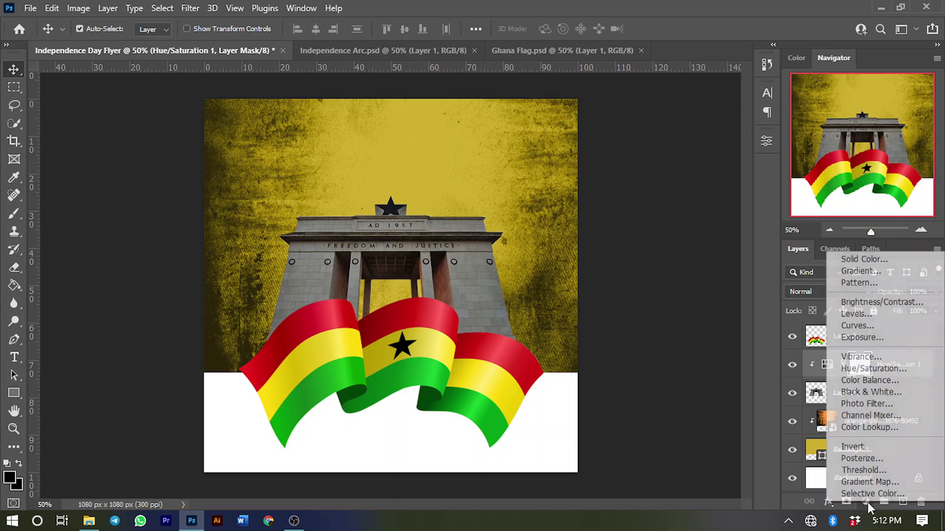
{"action": "left_click", "coordinate": [859, 337]}
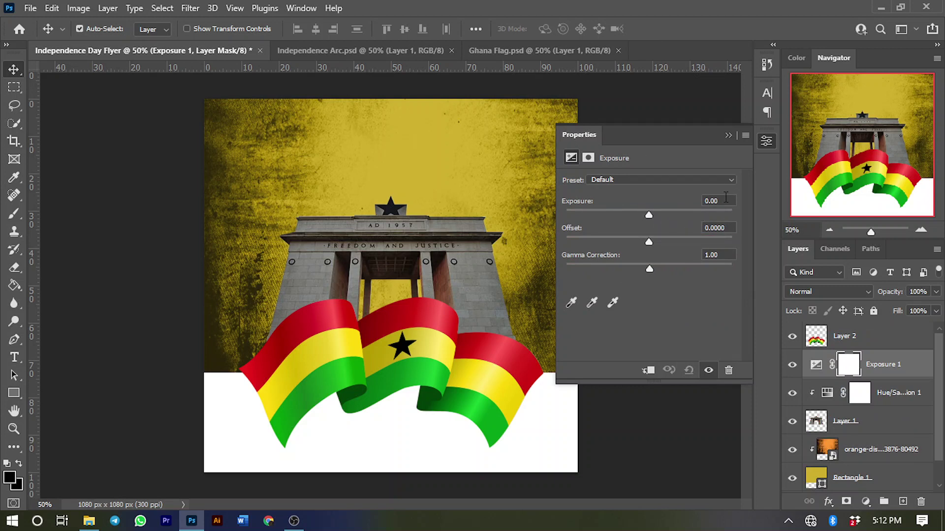
{"action": "left_click", "coordinate": [711, 201]}
{"action": "type", "text": "1.83"}
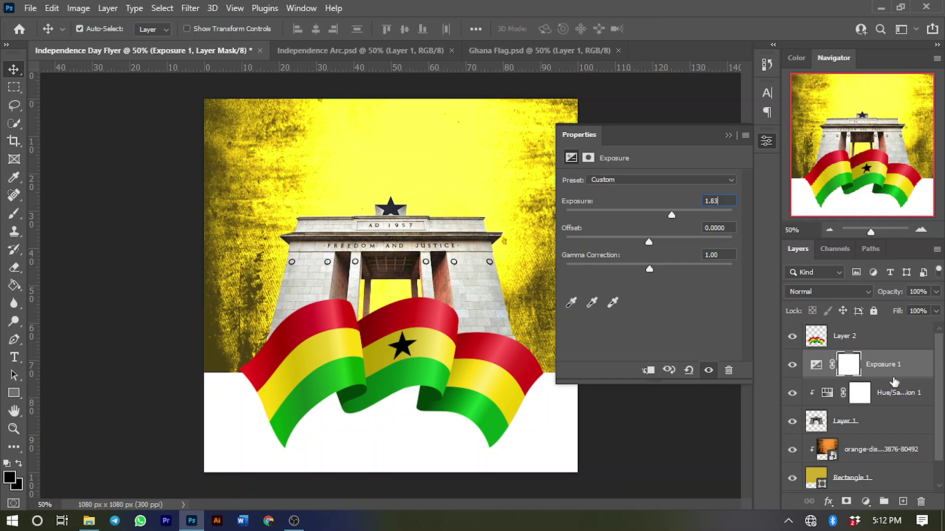
{"action": "left_click_drag", "start_coordinate": [892, 380], "coordinate": [889, 377]}
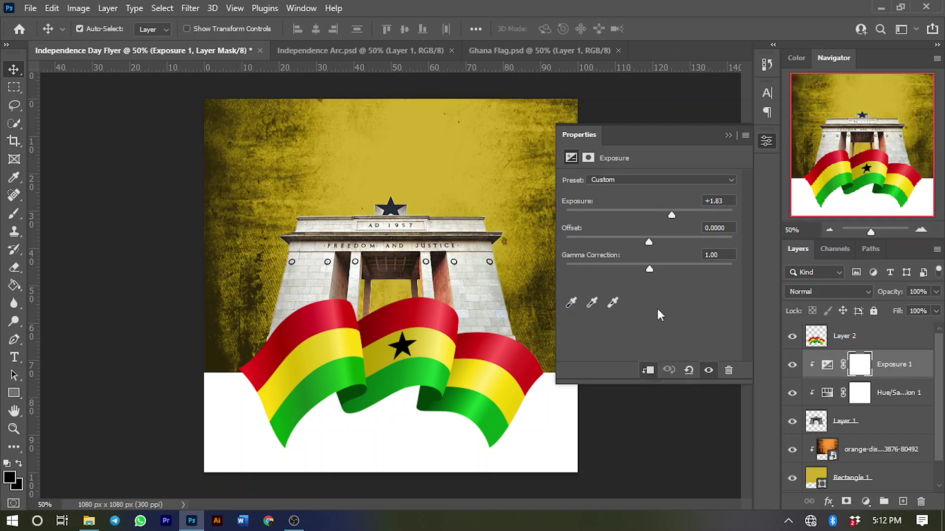
Step: Set the Exposure adjustment's Offset to -0.1209 and reduce its layer opacity to 61%
{"action": "left_click_drag", "start_coordinate": [730, 227], "coordinate": [673, 227]}
{"action": "type", "text": "-00"}
{"action": "key", "text": "BackSpace"}
{"action": "type", "text": ".1209"}
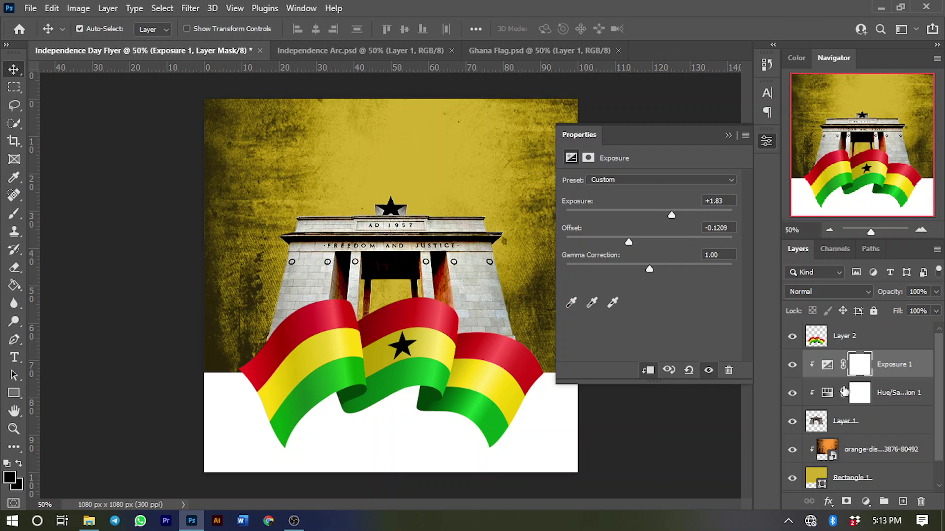
{"action": "left_click_drag", "start_coordinate": [895, 295], "coordinate": [866, 295]}
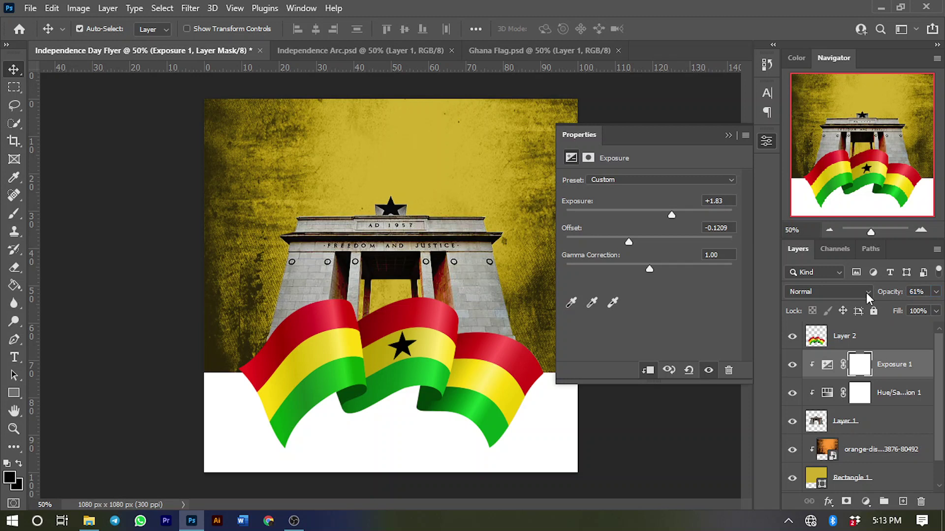
{"action": "left_click", "coordinate": [730, 136]}
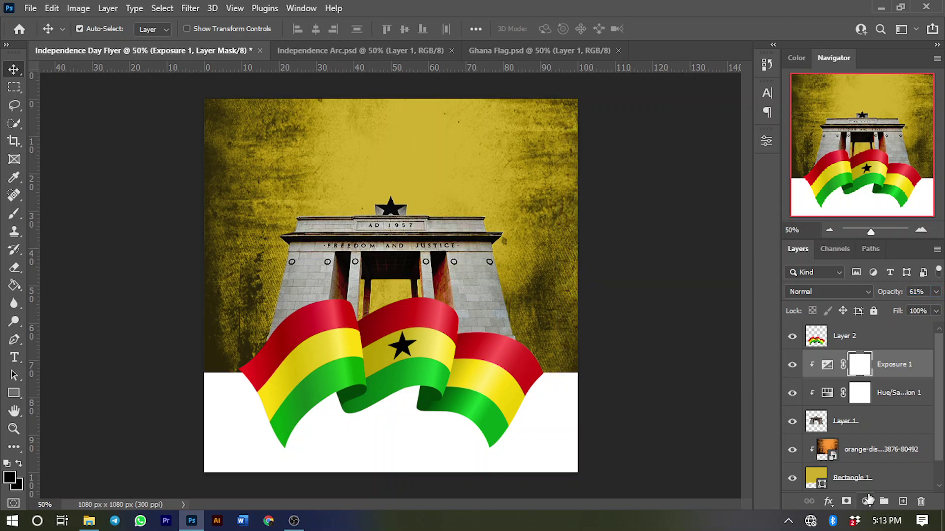
Step: Add a Vibrance adjustment above the Exposure layer, raising Vibrance strongly and Saturation slightly
{"action": "left_click", "coordinate": [867, 500]}
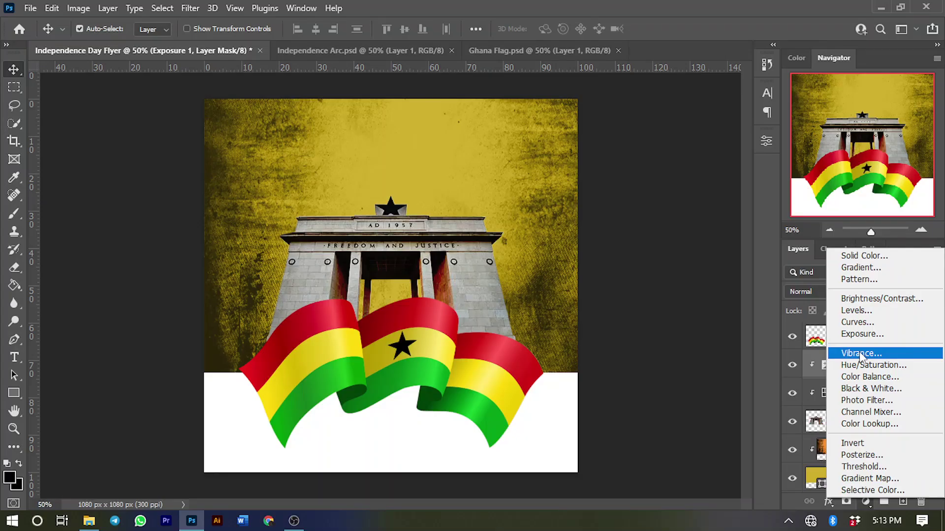
{"action": "left_click", "coordinate": [860, 353]}
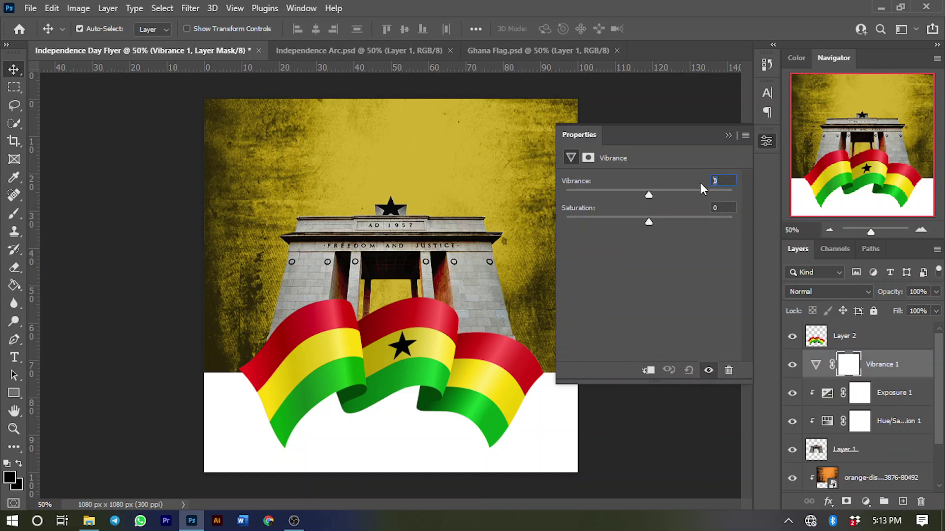
{"action": "left_click_drag", "start_coordinate": [649, 195], "coordinate": [686, 196]}
{"action": "left_click_drag", "start_coordinate": [646, 222], "coordinate": [659, 223]}
{"action": "left_click", "coordinate": [725, 136]}
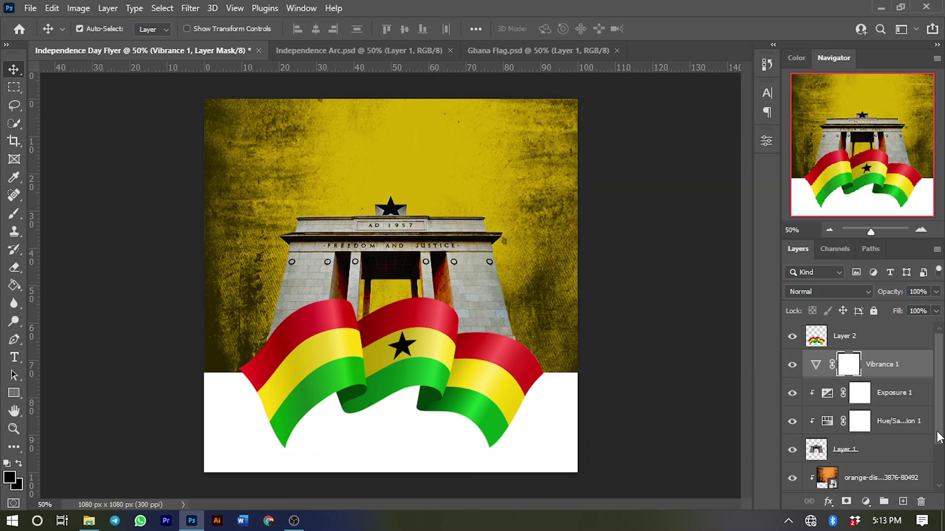
Step: Set the Vibrance layer's blend mode to Color Burn, clip it to the arch and lower its opacity to 43%
{"action": "left_click", "coordinate": [844, 293]}
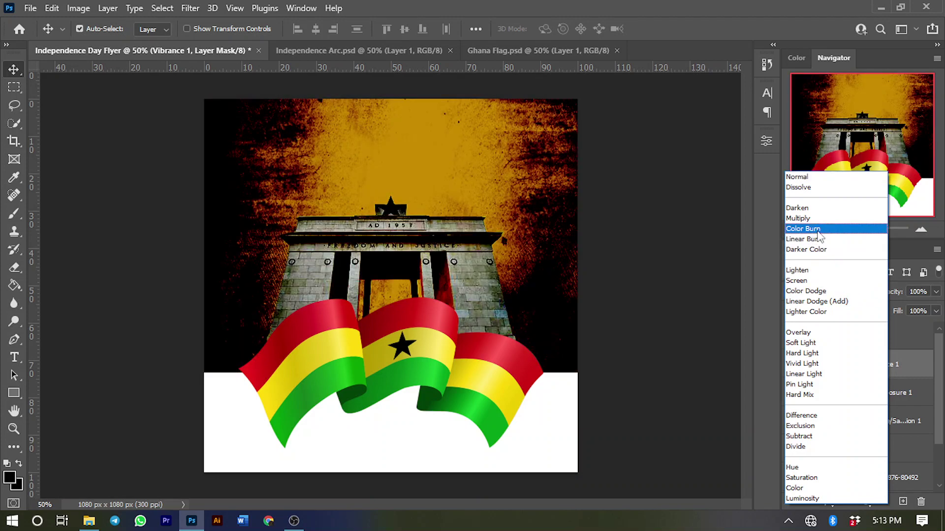
{"action": "left_click", "coordinate": [820, 229]}
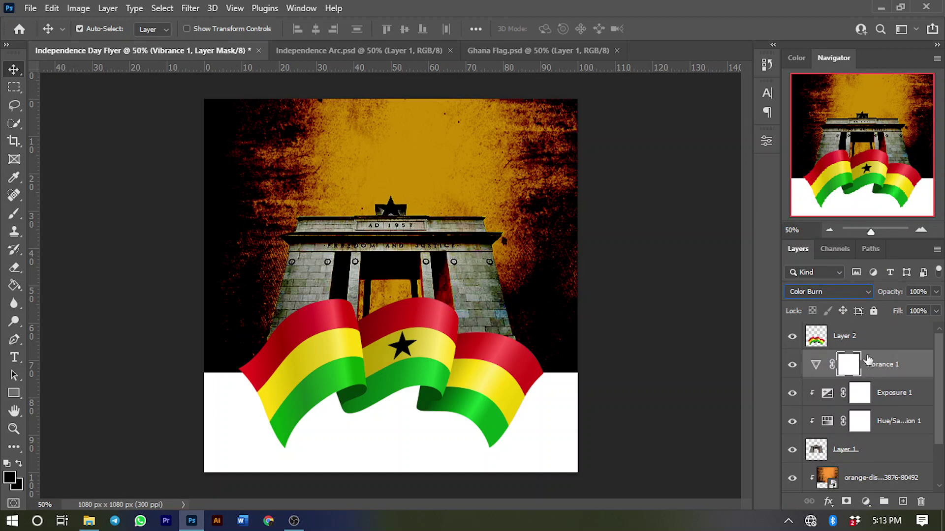
{"action": "left_click_drag", "start_coordinate": [875, 375], "coordinate": [893, 377]}
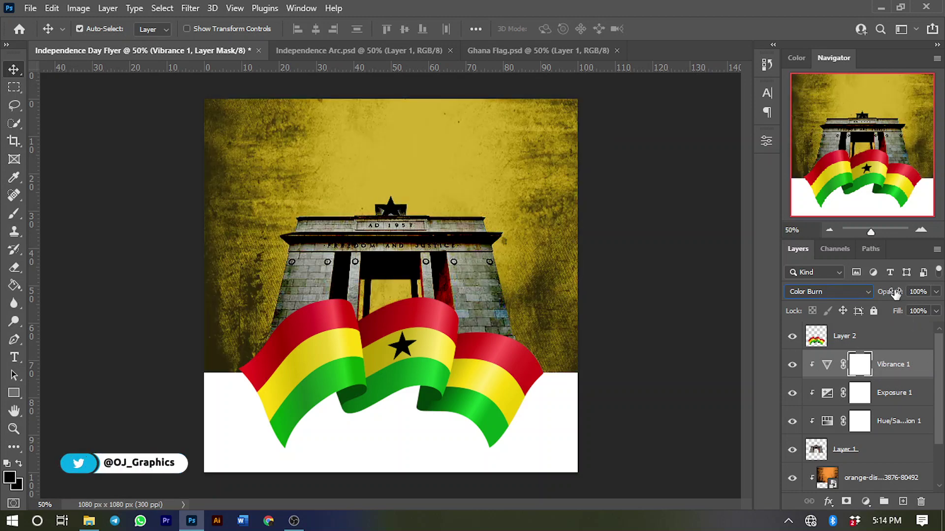
{"action": "left_click_drag", "start_coordinate": [895, 293], "coordinate": [855, 294]}
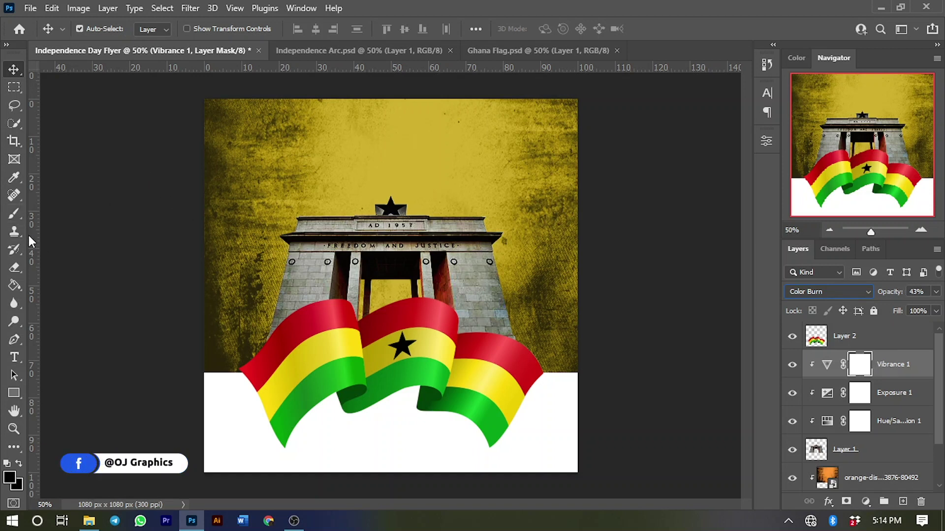
Step: Erase the Vibrance mask over the arch's inner columns with the 150 px soft Eraser, and select the flag layer
{"action": "left_click", "coordinate": [15, 269]}
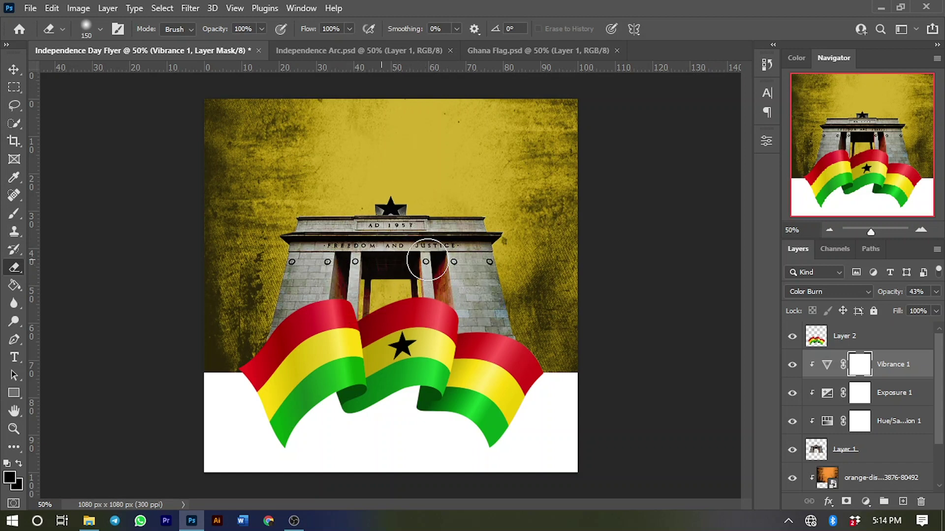
{"action": "left_click", "coordinate": [434, 313]}
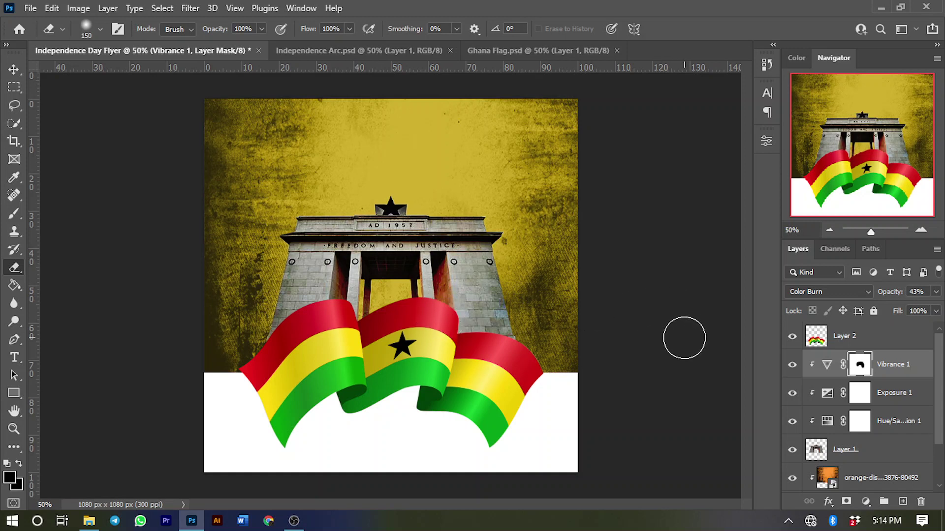
{"action": "left_click", "coordinate": [846, 337]}
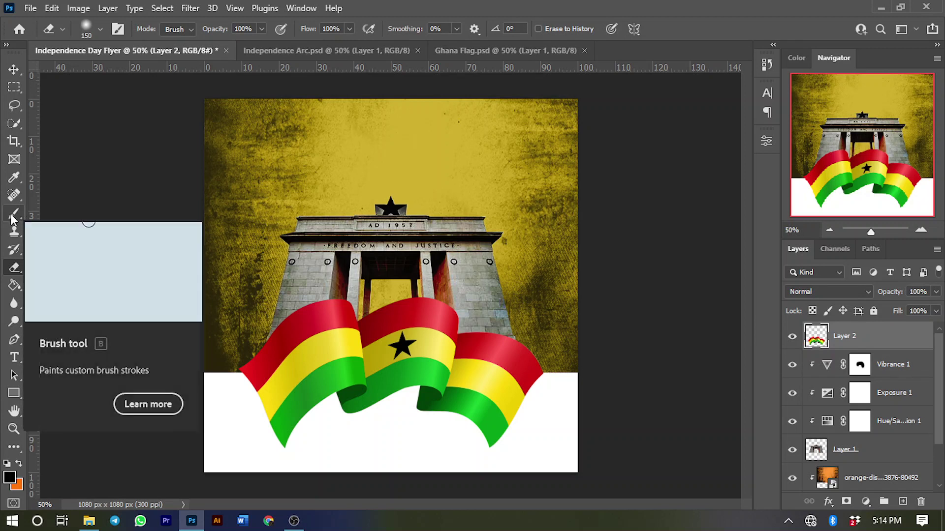
Step: Set up the Horizontal Type tool with black 000000 text in the Kanji_PA Regular font
{"action": "left_click", "coordinate": [13, 357]}
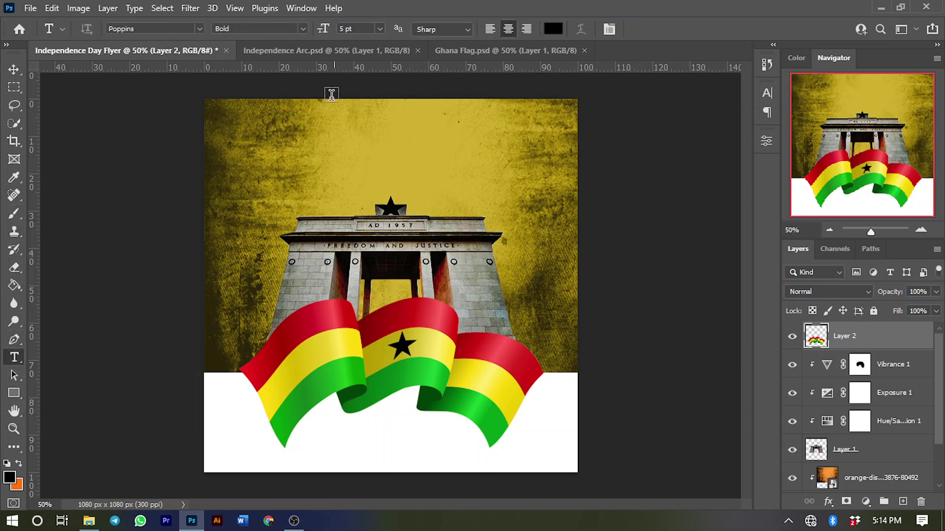
{"action": "left_click", "coordinate": [551, 31]}
{"action": "left_click", "coordinate": [730, 250]}
{"action": "type", "text": "000000"}
{"action": "left_click", "coordinate": [863, 87]}
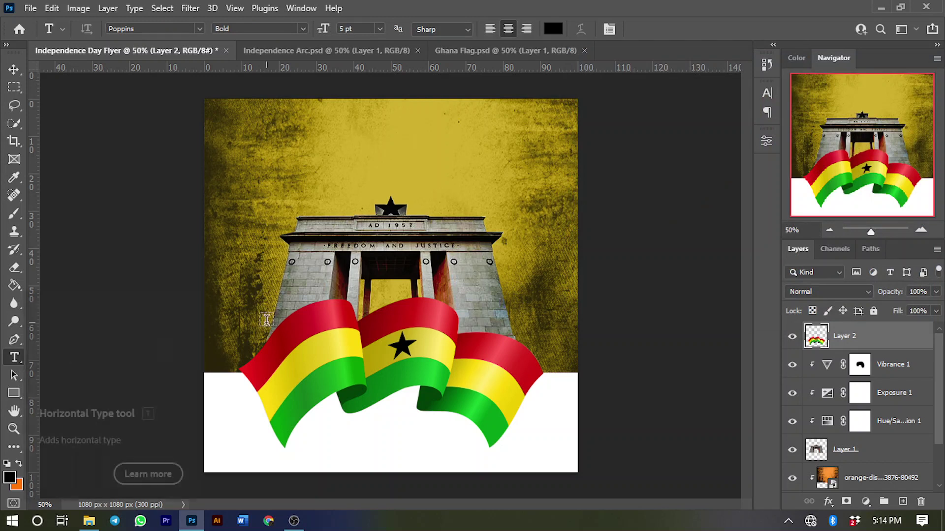
{"action": "left_click", "coordinate": [767, 93]}
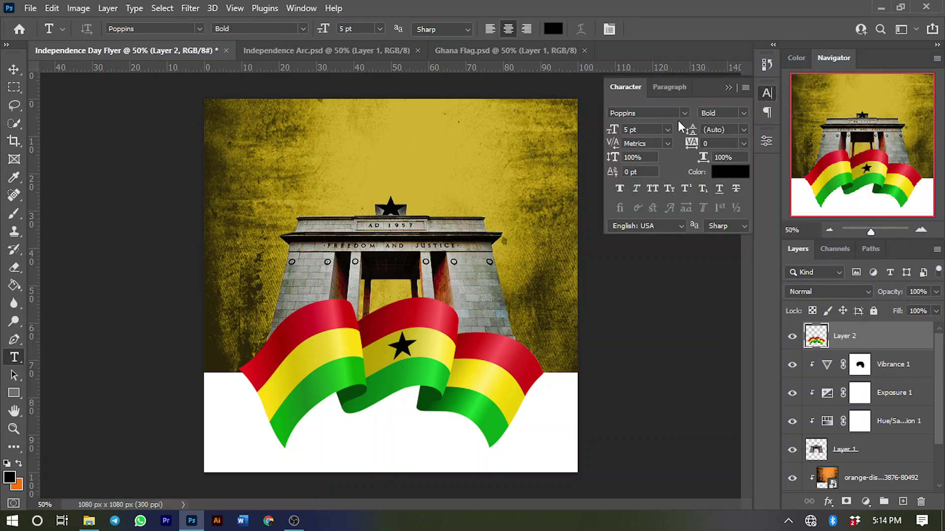
{"action": "left_click", "coordinate": [664, 114]}
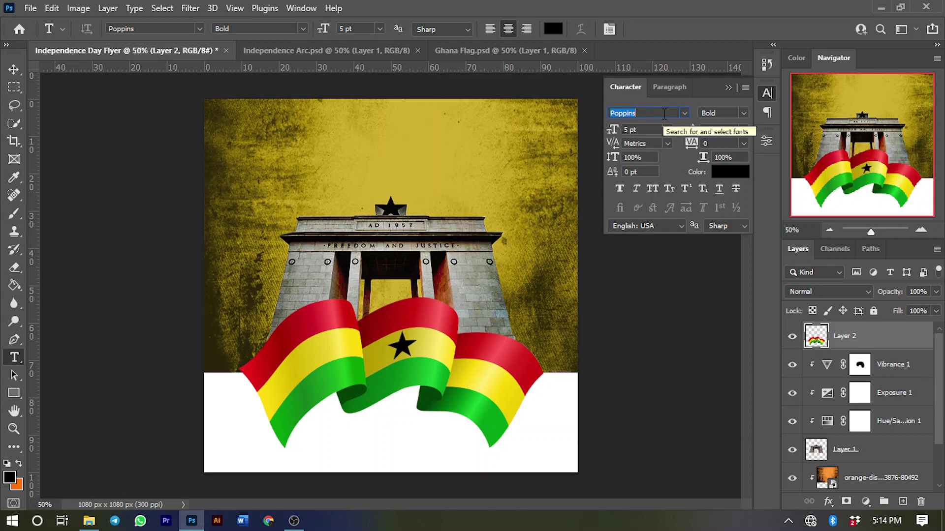
{"action": "type", "text": "Kanji"}
{"action": "key", "text": "Return"}
{"action": "left_click", "coordinate": [663, 153]}
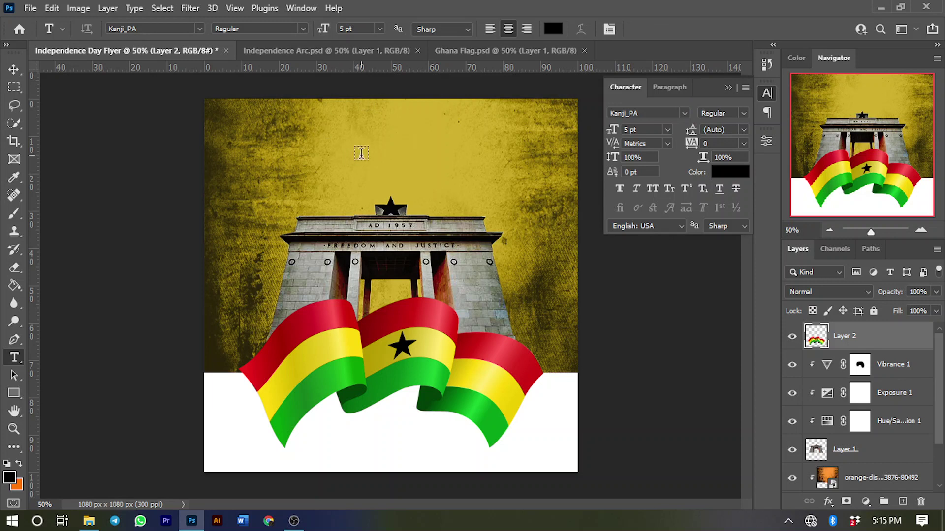
Step: Add the centred text HAPPY INDEPENDENCE DAY above the arch, with DAY on a second line
{"action": "type", "text": "HAPP"}
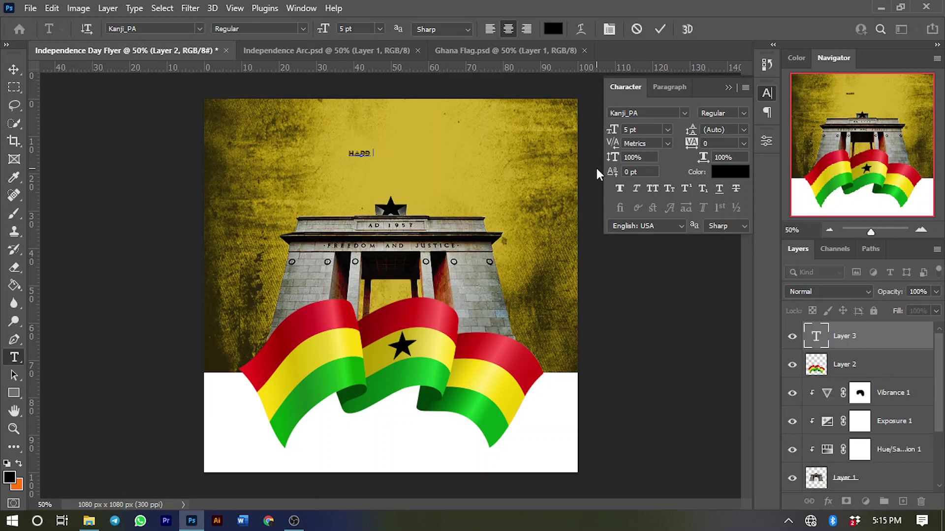
{"action": "type", "text": " Y INDEPENDENCE DAY"}
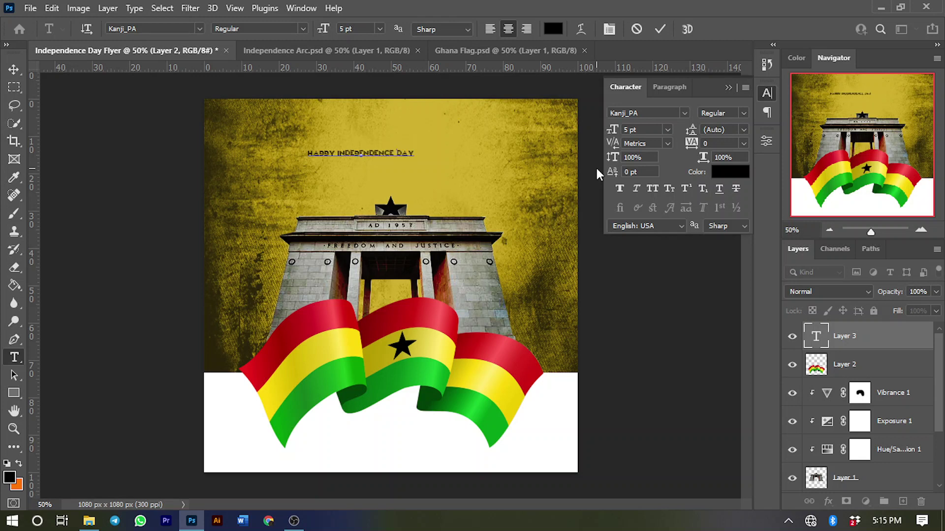
{"action": "key", "text": "Return"}
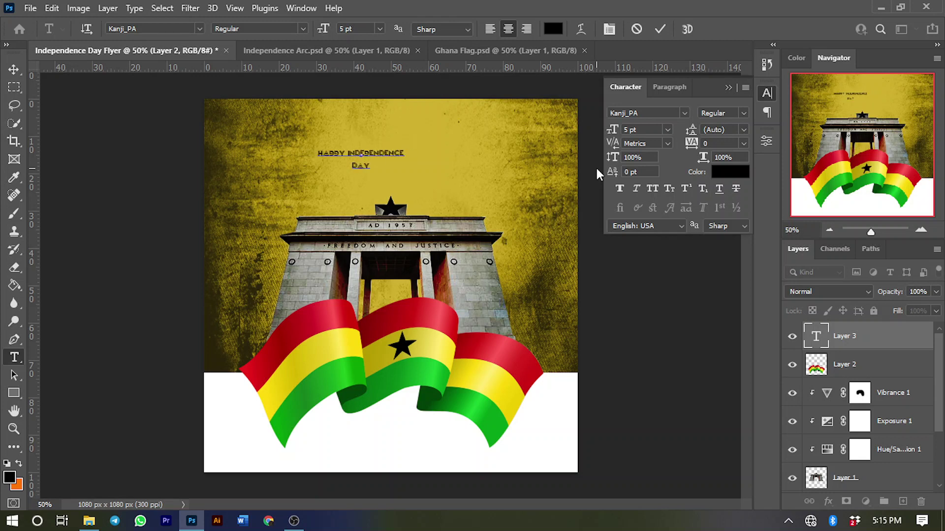
{"action": "key", "text": "ctrl+a"}
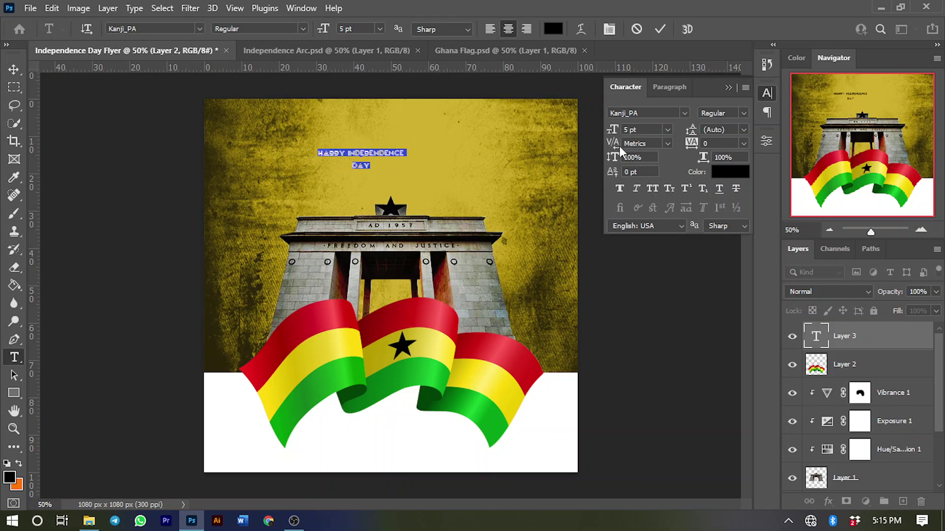
{"action": "left_click", "coordinate": [665, 27]}
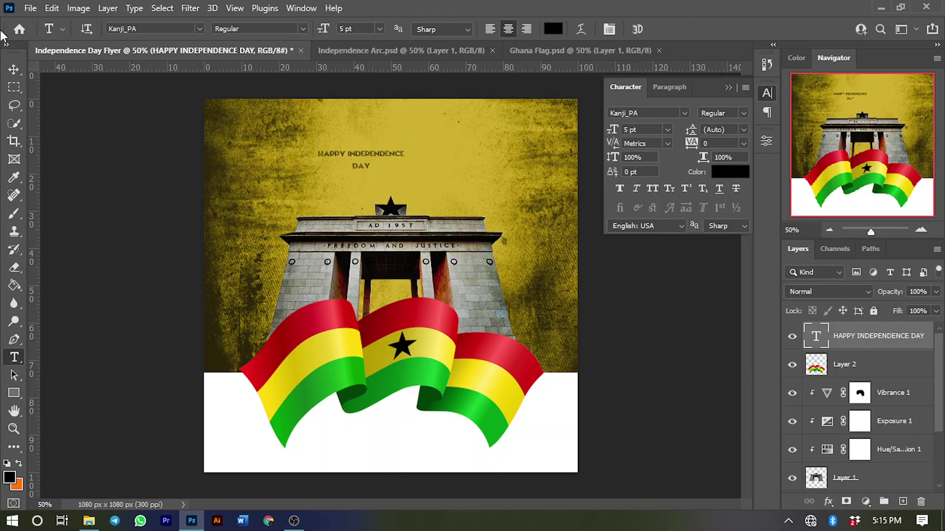
Step: Scale the headline text to about 173% and shift it right towards the middle of the flyer
{"action": "left_click", "coordinate": [13, 69]}
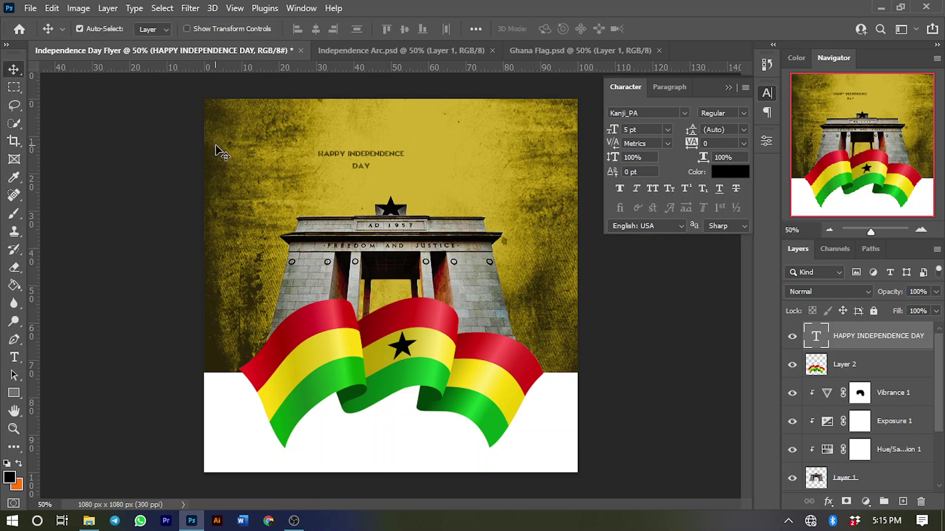
{"action": "key", "text": "ctrl"}
{"action": "key", "text": "ctrl+t"}
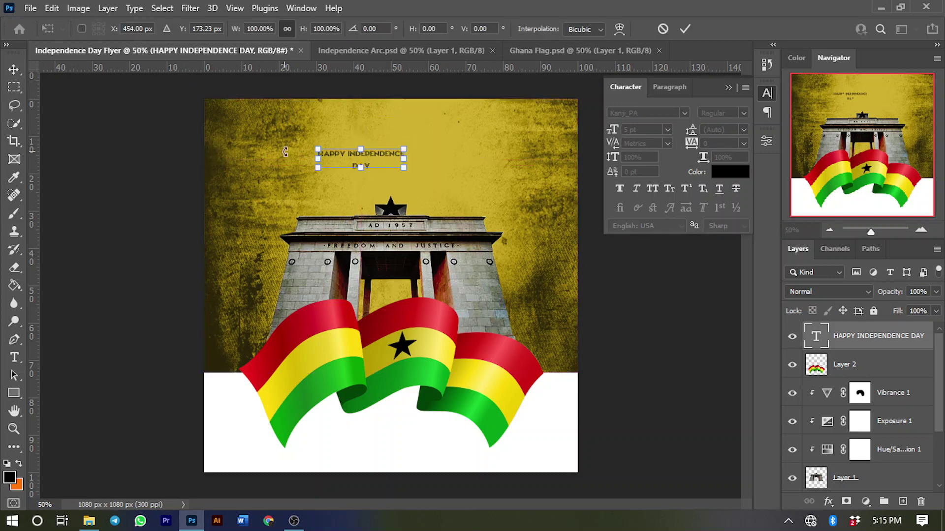
{"action": "left_click_drag", "start_coordinate": [404, 167], "coordinate": [436, 179]}
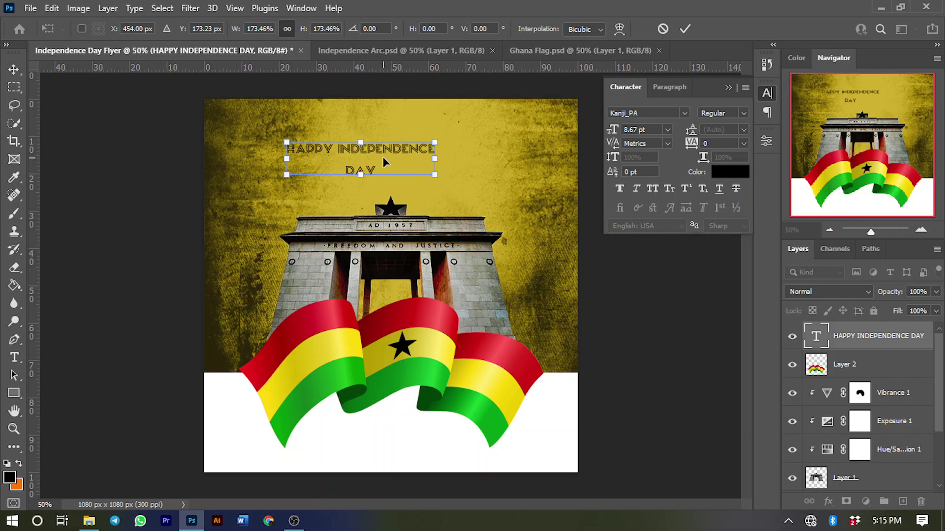
{"action": "left_click_drag", "start_coordinate": [383, 157], "coordinate": [408, 157]}
{"action": "key", "text": "Return"}
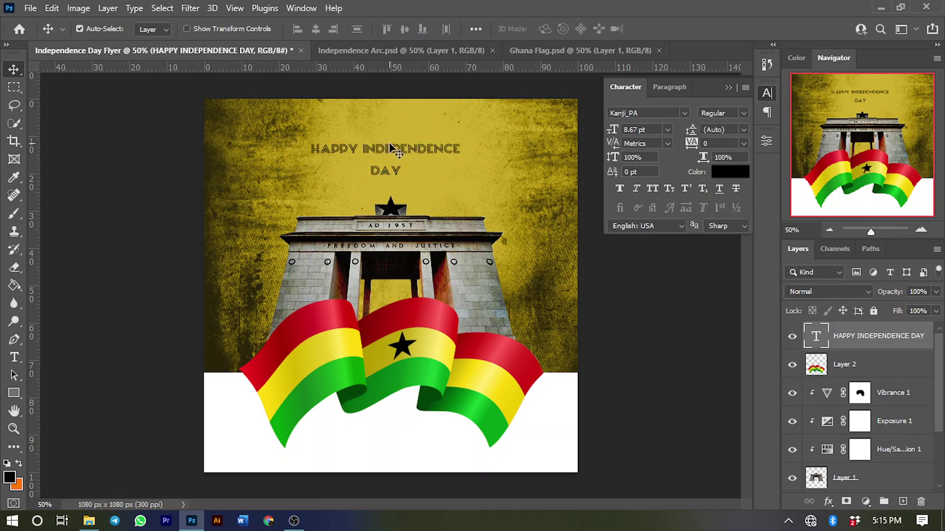
Step: Centre the headline horizontally on the canvas and nudge it slightly down
{"action": "key", "text": "ctrl"}
{"action": "key", "text": "ctrl+a"}
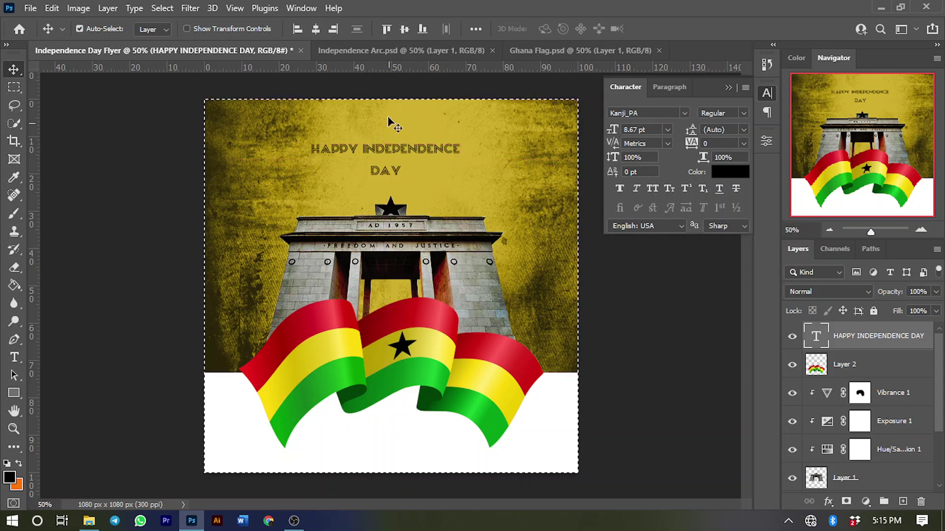
{"action": "left_click", "coordinate": [316, 30]}
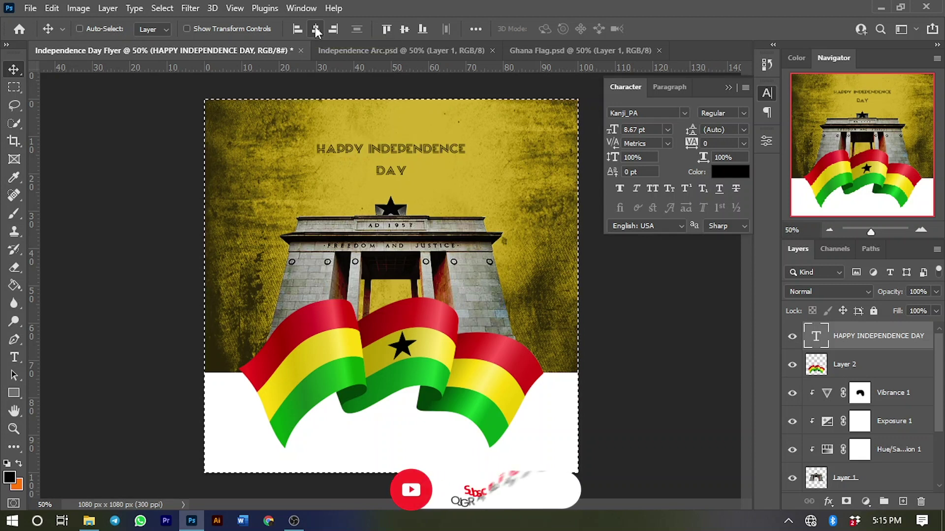
{"action": "key", "text": "ctrl+d"}
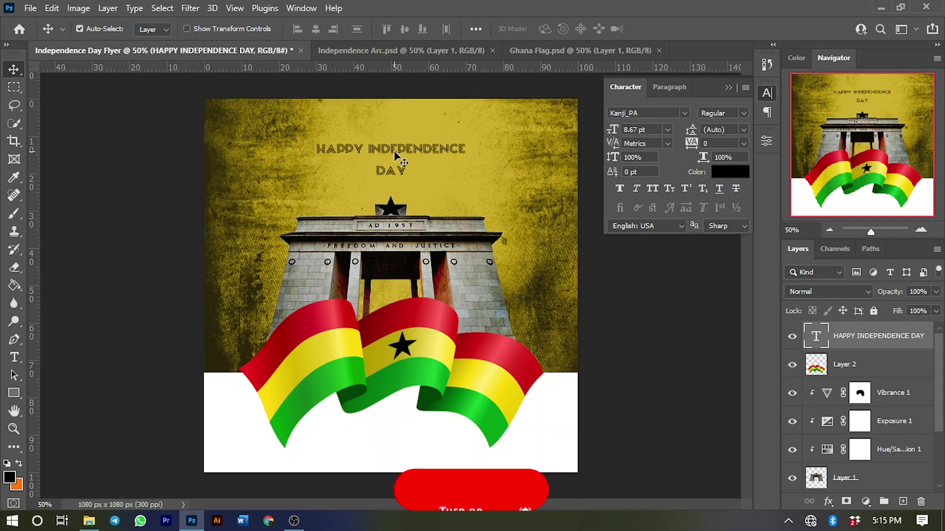
{"action": "key", "text": "Down"}
{"action": "key", "text": "Down"}
{"action": "key", "text": "Down"}
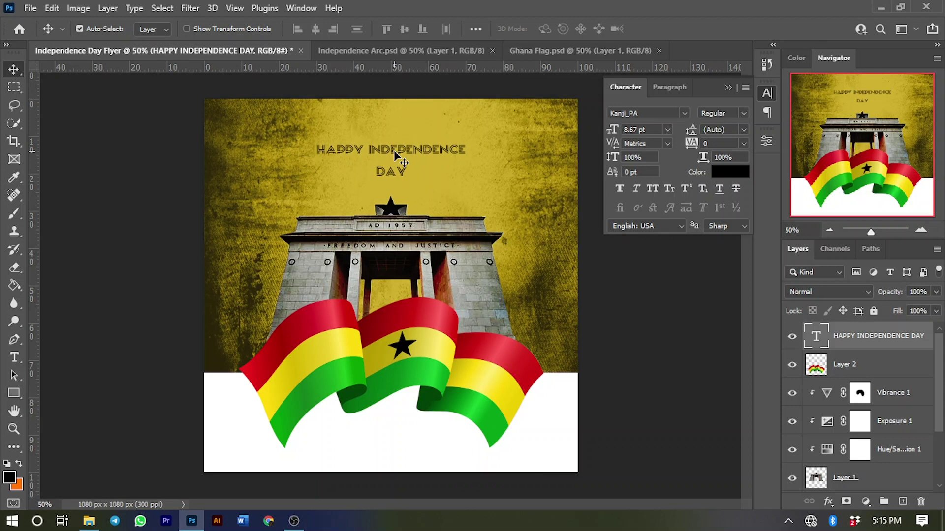
Step: Try Faux Bold on the headline text and switch it off again
{"action": "left_click", "coordinate": [622, 186]}
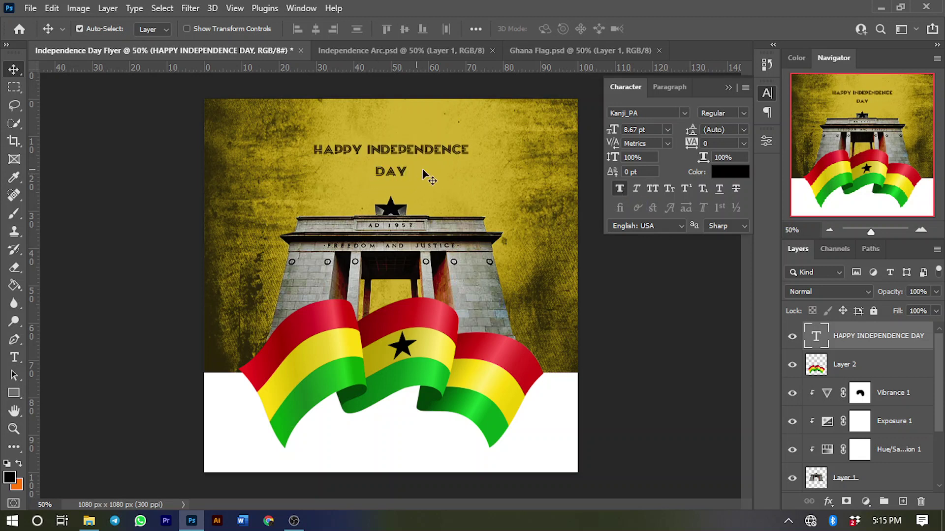
{"action": "left_click", "coordinate": [620, 188]}
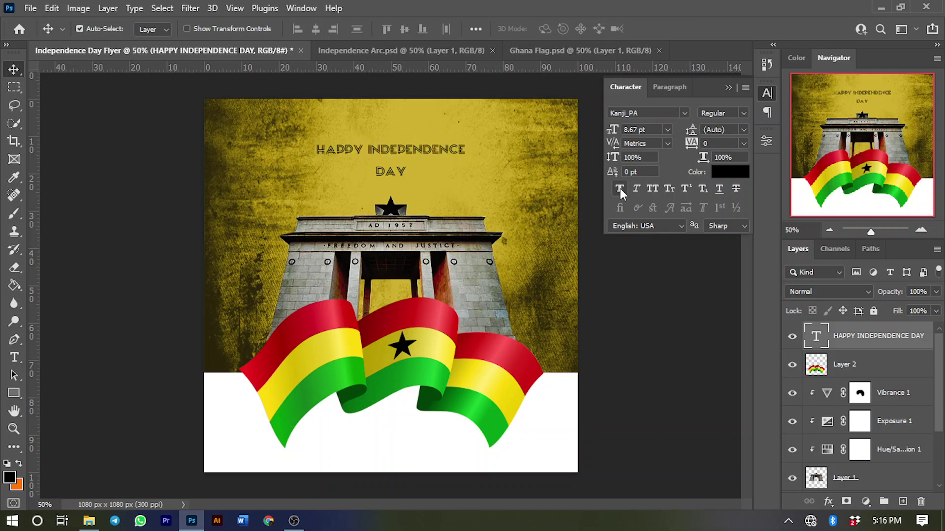
{"action": "left_click", "coordinate": [620, 188]}
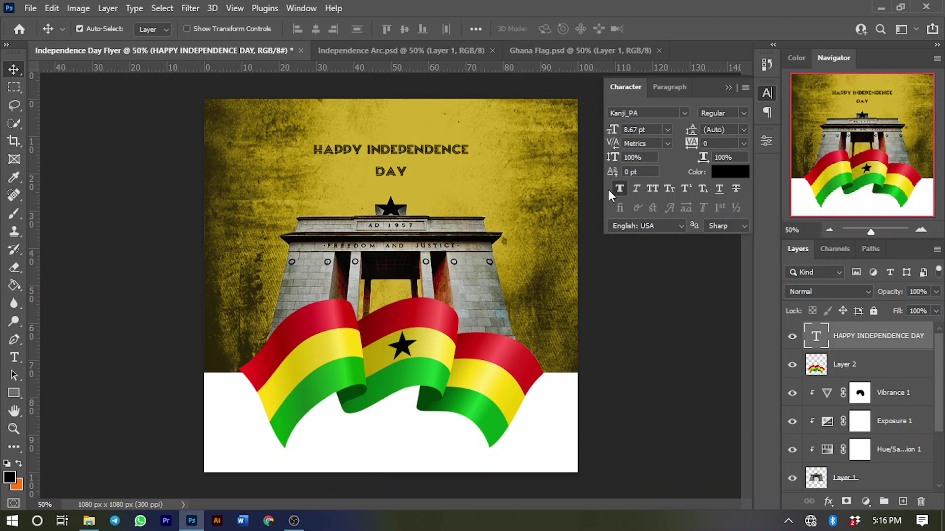
{"action": "left_click", "coordinate": [619, 190]}
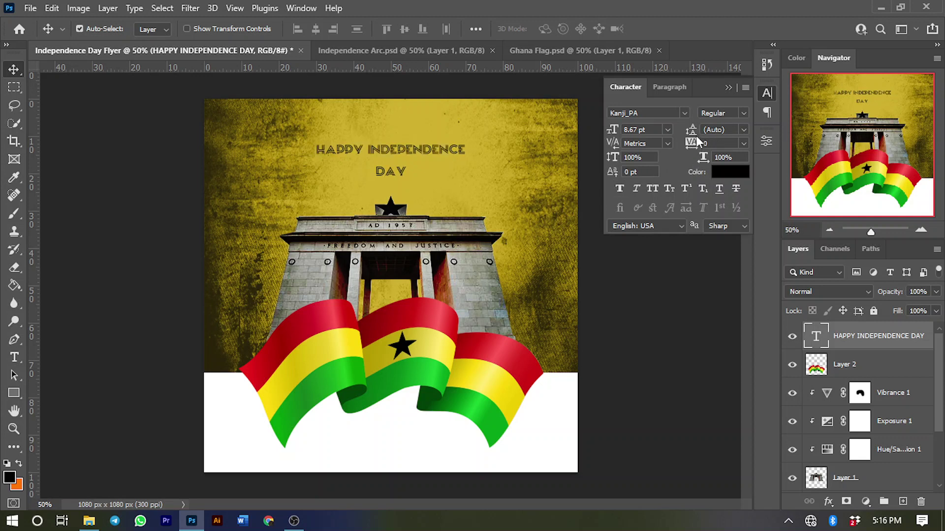
Step: Set the headline's leading to 12 pt, nudge the text slightly down and deselect it
{"action": "left_click_drag", "start_coordinate": [694, 131], "coordinate": [694, 131]}
{"action": "key", "text": "Return"}
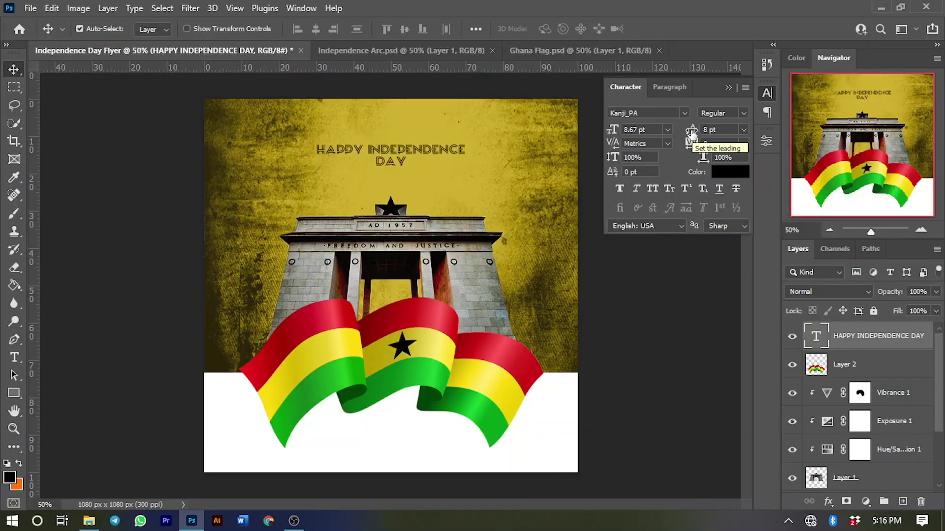
{"action": "left_click_drag", "start_coordinate": [690, 131], "coordinate": [693, 130]}
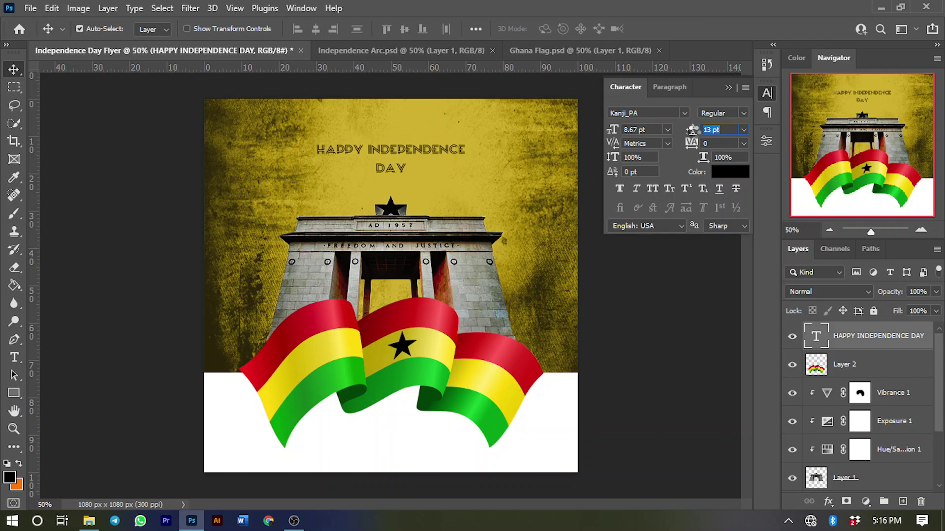
{"action": "left_click_drag", "start_coordinate": [693, 132], "coordinate": [691, 132]}
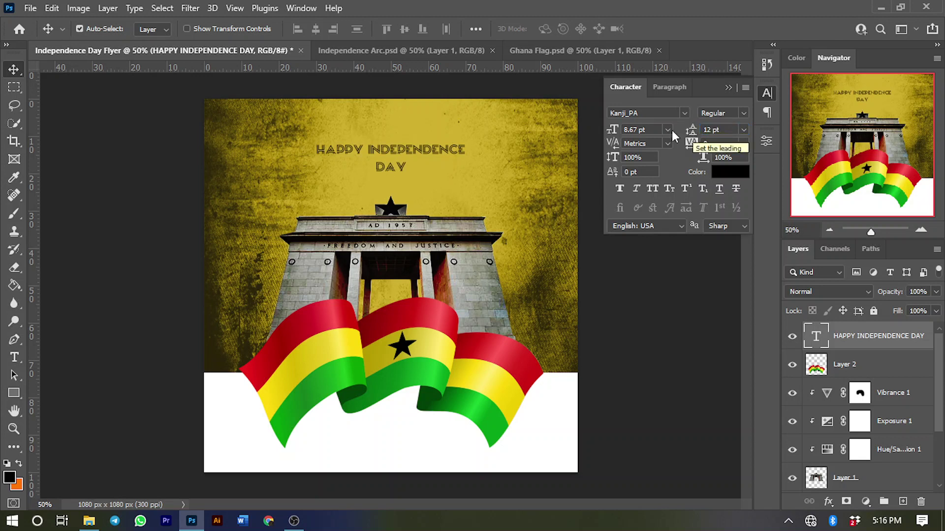
{"action": "key", "text": "Down"}
{"action": "key", "text": "Down"}
{"action": "key", "text": "Down"}
{"action": "key", "text": "Down"}
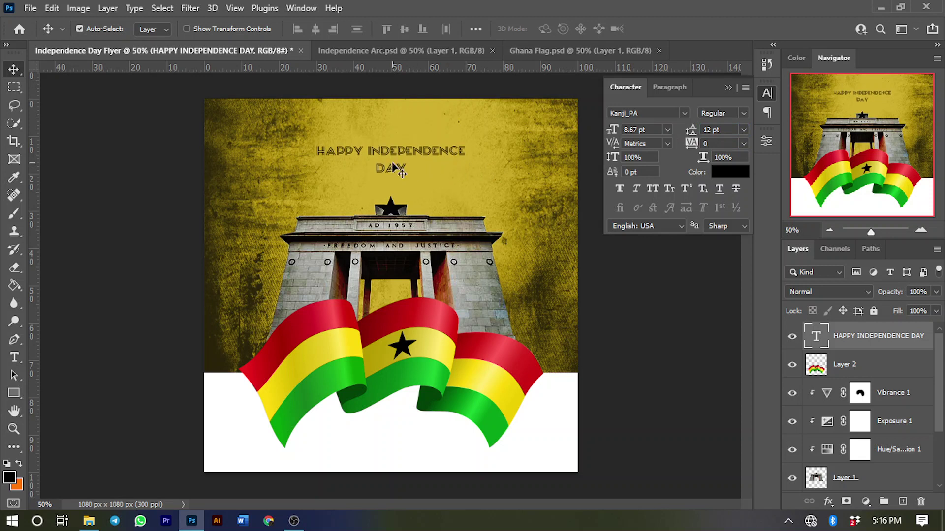
{"action": "left_click", "coordinate": [622, 306]}
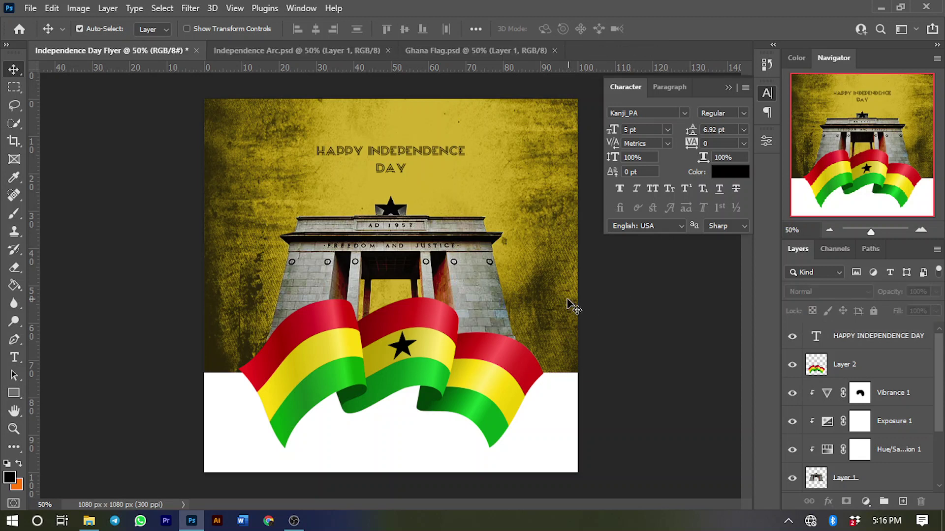
Step: Raise the Vibrance adjustment layer's opacity to 52% and deselect the layer
{"action": "left_click", "coordinate": [860, 393]}
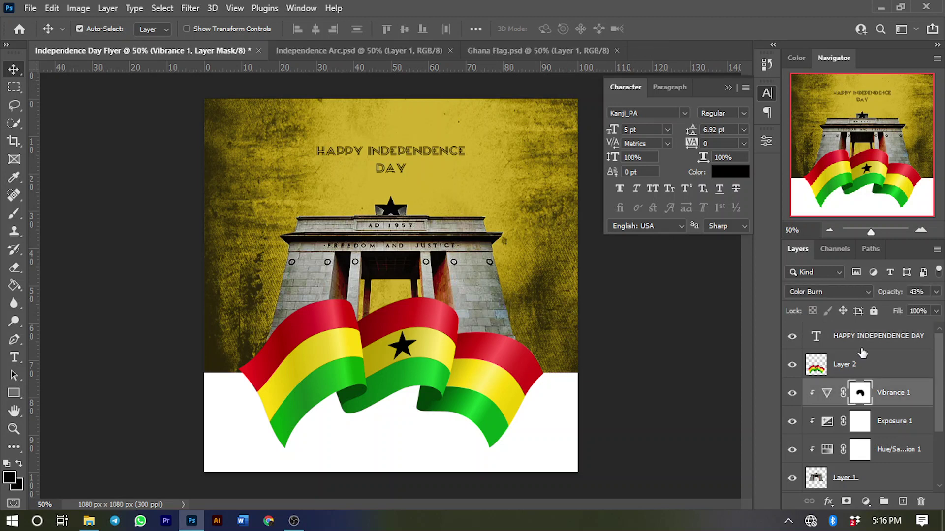
{"action": "double_click", "coordinate": [827, 392]}
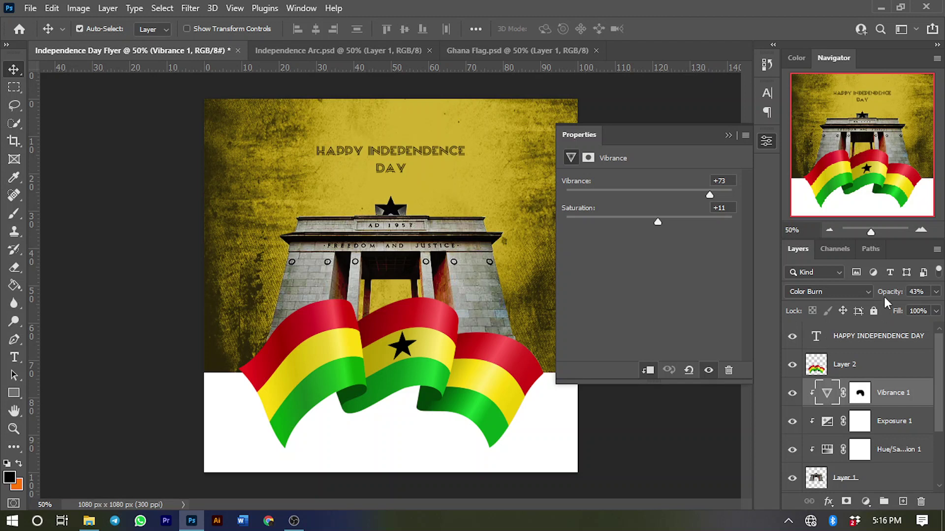
{"action": "left_click_drag", "start_coordinate": [887, 294], "coordinate": [891, 294]}
{"action": "key", "text": "Return"}
{"action": "left_click", "coordinate": [727, 137]}
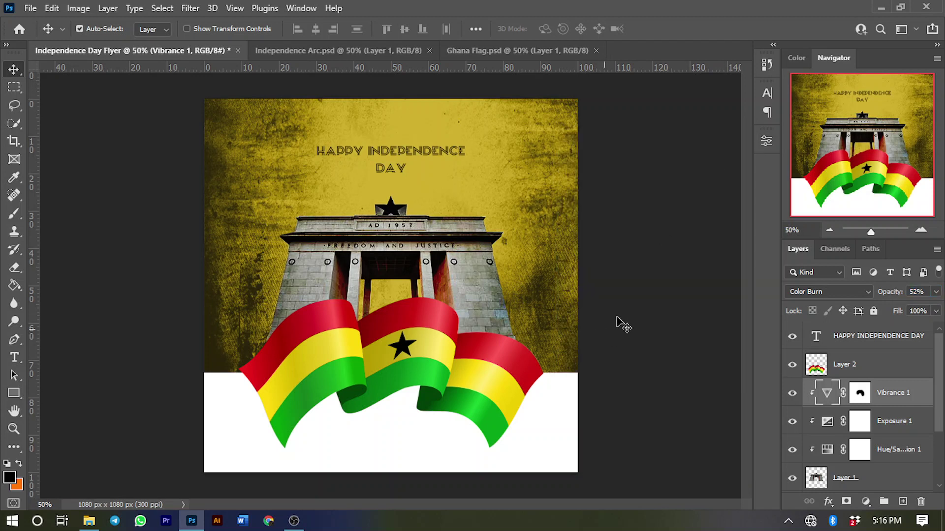
{"action": "left_click", "coordinate": [618, 327]}
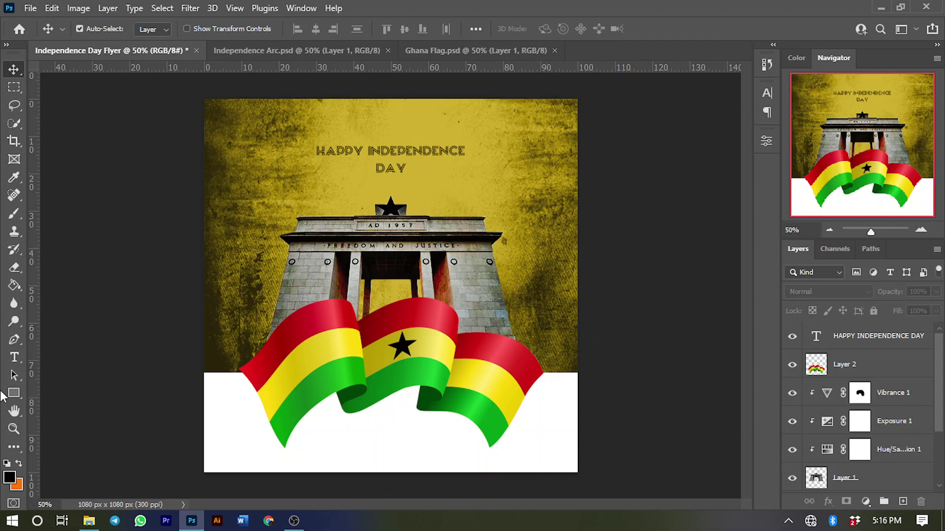
Step: Set up the Horizontal Type tool with the Icons Social Media 10 Regular font and Auto leading
{"action": "left_click", "coordinate": [14, 359]}
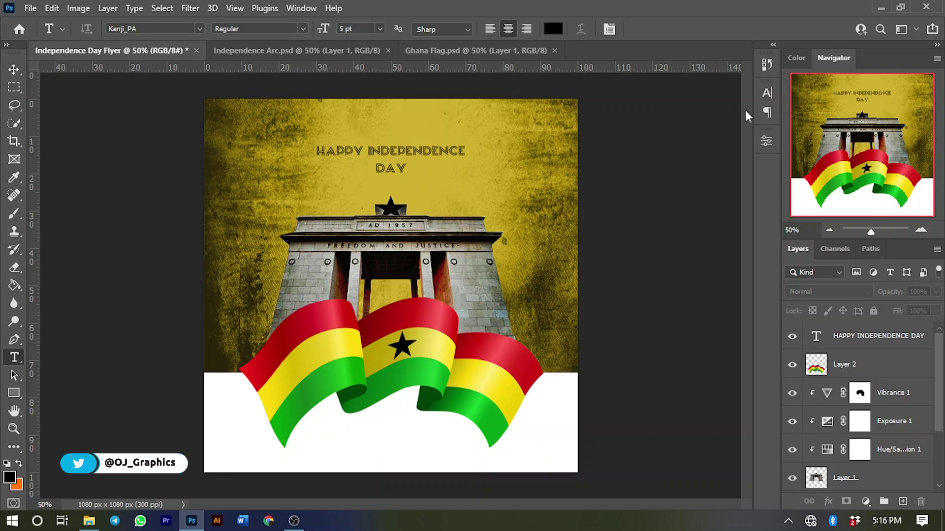
{"action": "left_click", "coordinate": [763, 93]}
{"action": "left_click", "coordinate": [668, 113]}
{"action": "type", "text": "social"}
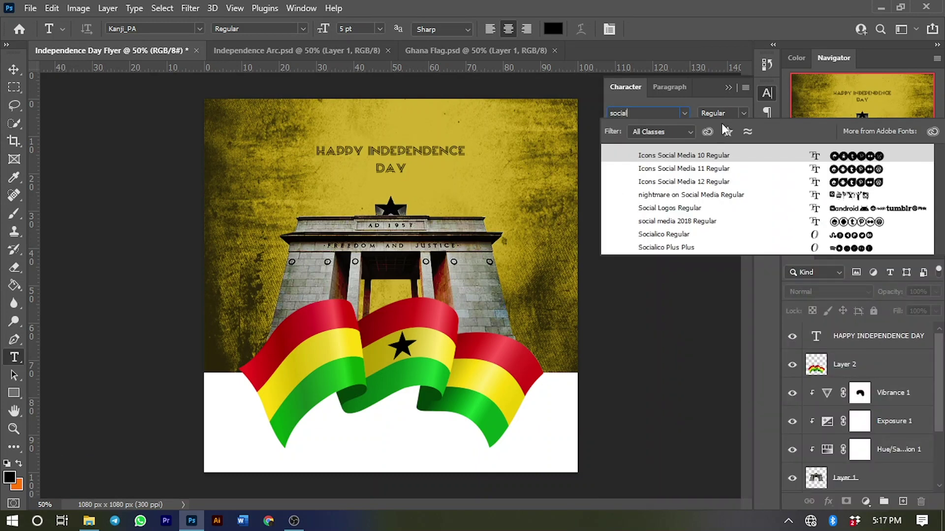
{"action": "left_click", "coordinate": [682, 156]}
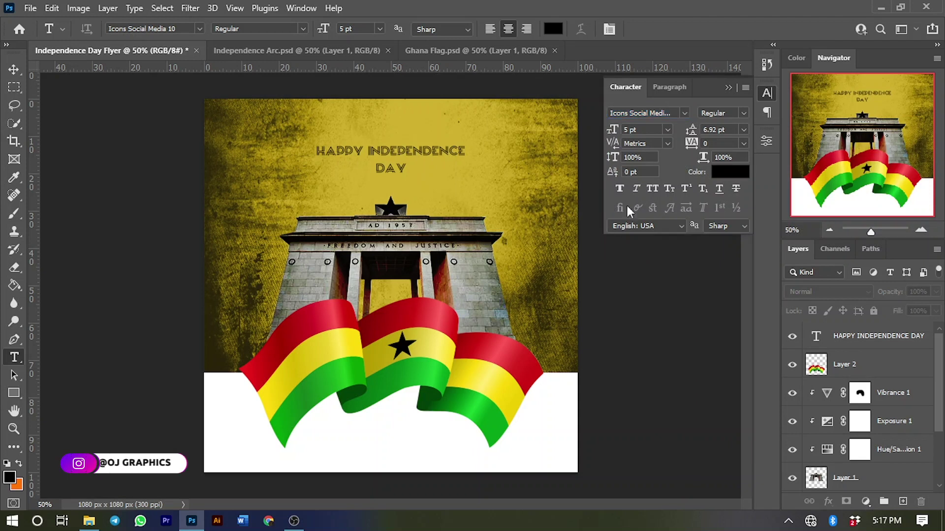
{"action": "left_click", "coordinate": [743, 130]}
{"action": "left_click", "coordinate": [737, 147]}
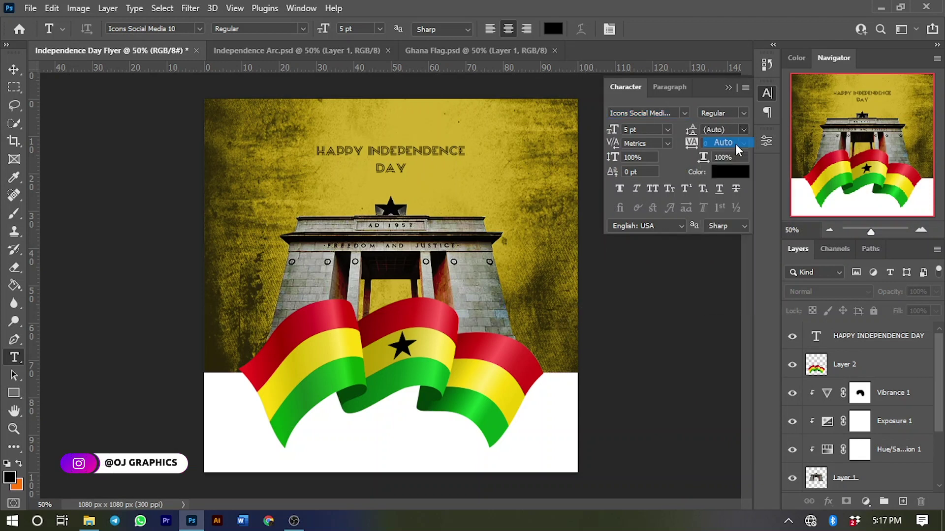
Step: Place a text line in the white area below the flag with the Twitter, Facebook and Instagram icon glyphs
{"action": "left_click", "coordinate": [359, 445]}
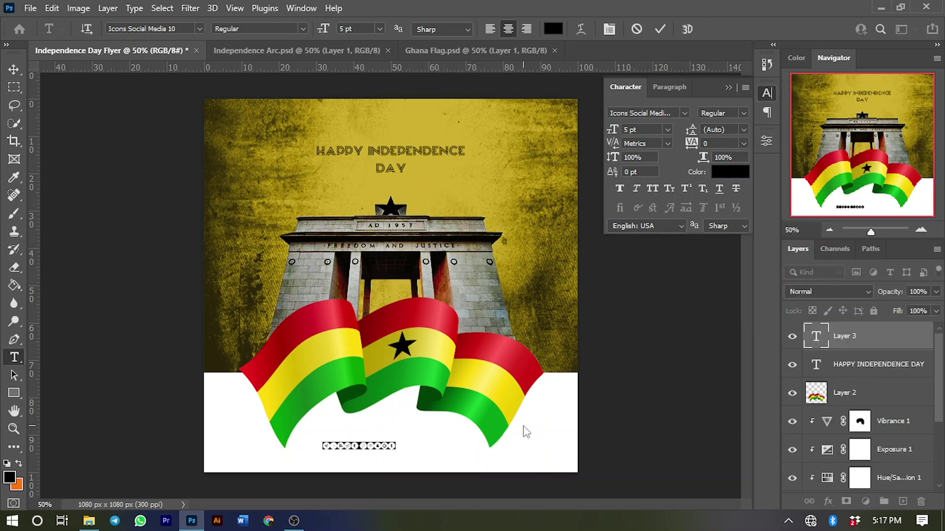
{"action": "type", "text": "fb"}
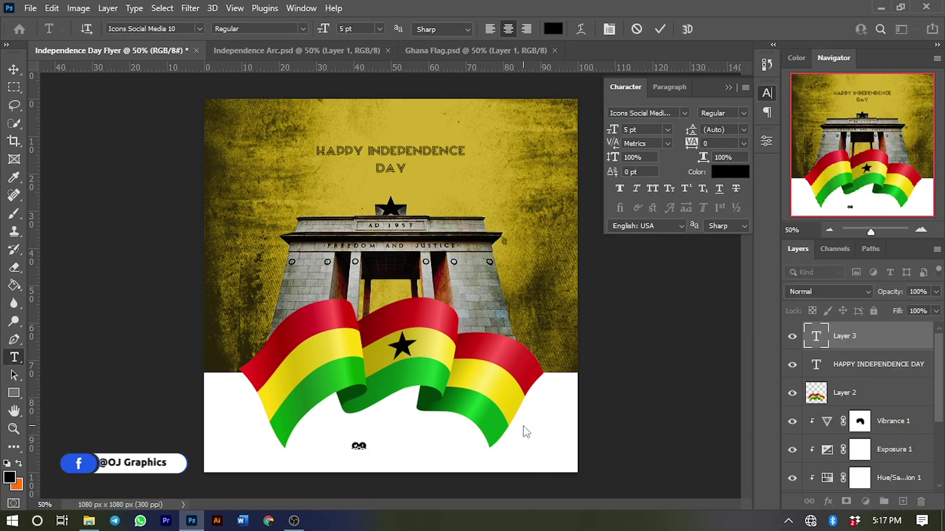
{"action": "type", "text": "i"}
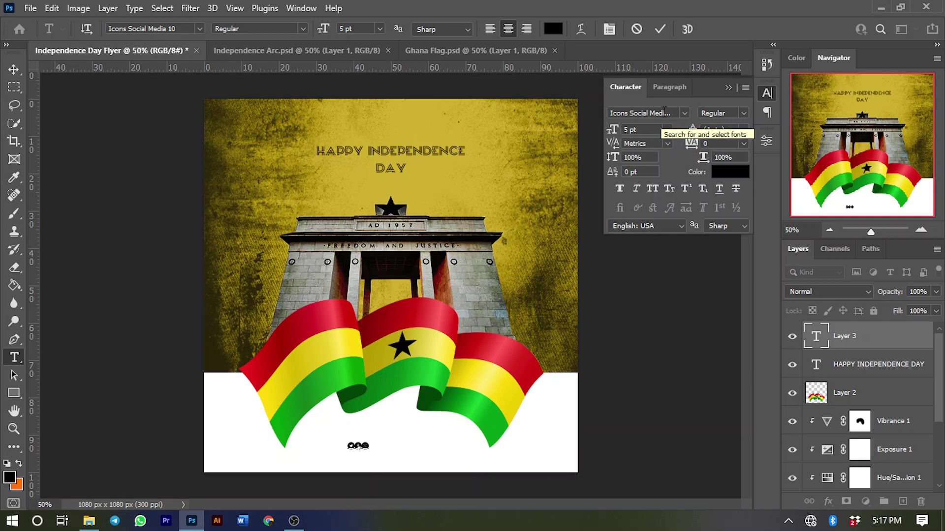
{"action": "left_click", "coordinate": [659, 113]}
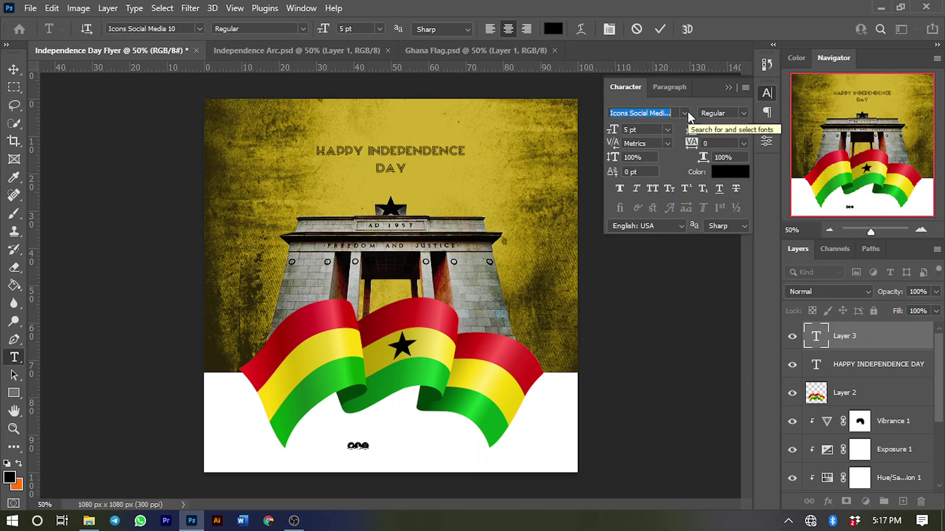
{"action": "type", "text": "poppins"}
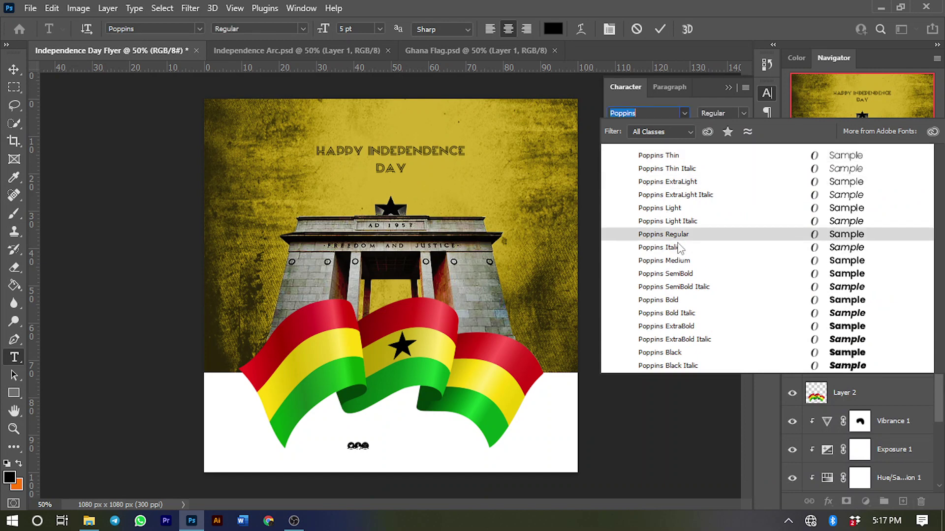
{"action": "left_click", "coordinate": [659, 299]}
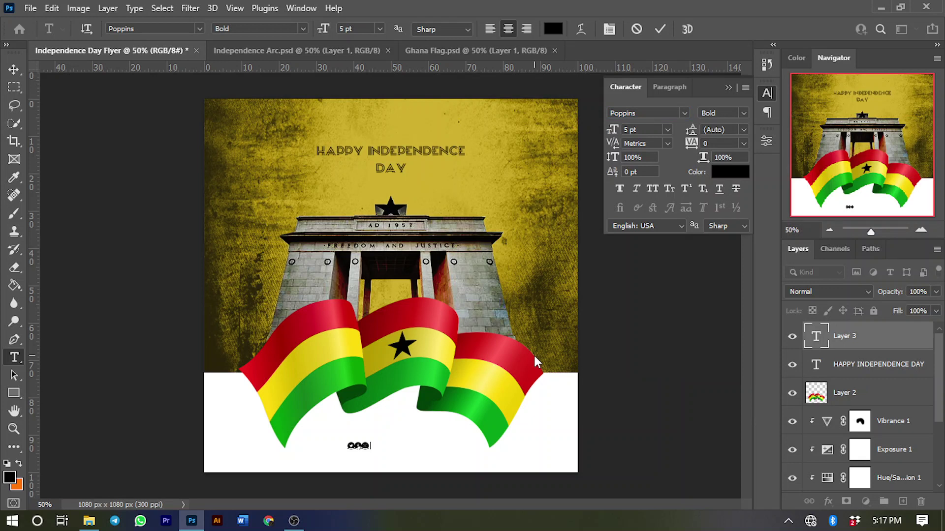
{"action": "type", "text": "@"}
{"action": "type", "text": "gm"}
{"action": "type", "text": "a"}
{"action": "type", "text": "Grap"}
{"action": "type", "text": "hics"}
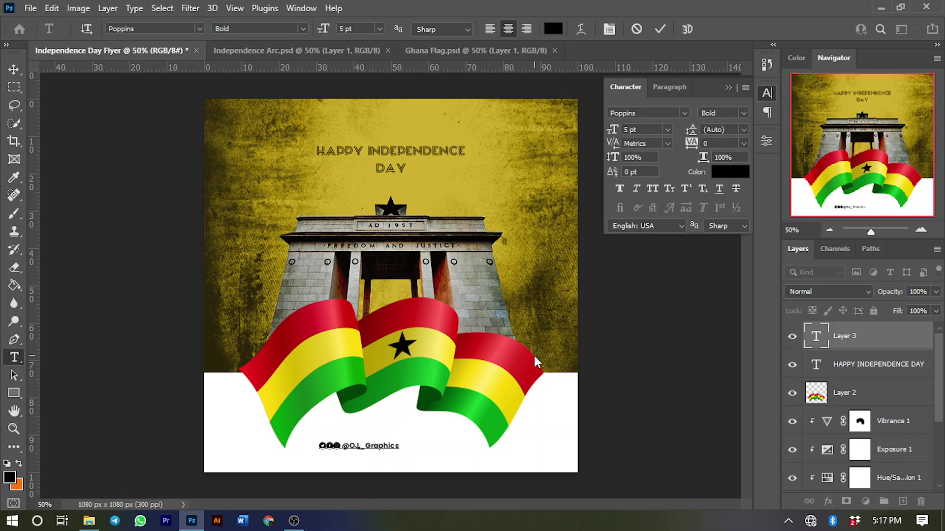
{"action": "key", "text": "ctrl+Return"}
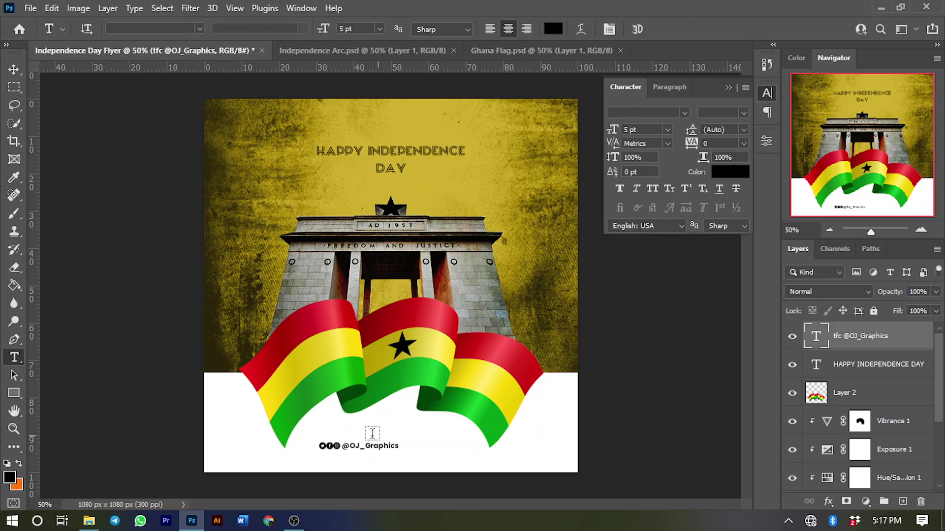
{"action": "left_click_drag", "start_coordinate": [343, 446], "coordinate": [399, 448]}
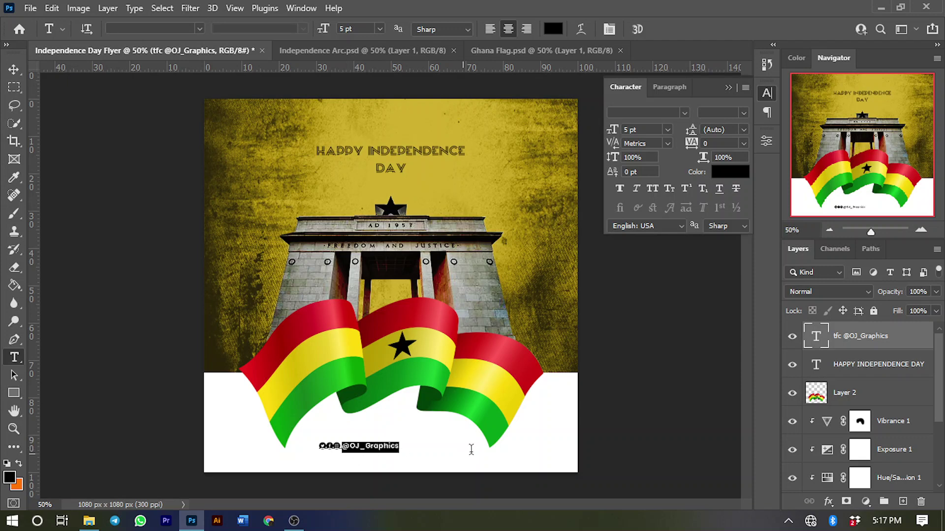
{"action": "left_click", "coordinate": [738, 113]}
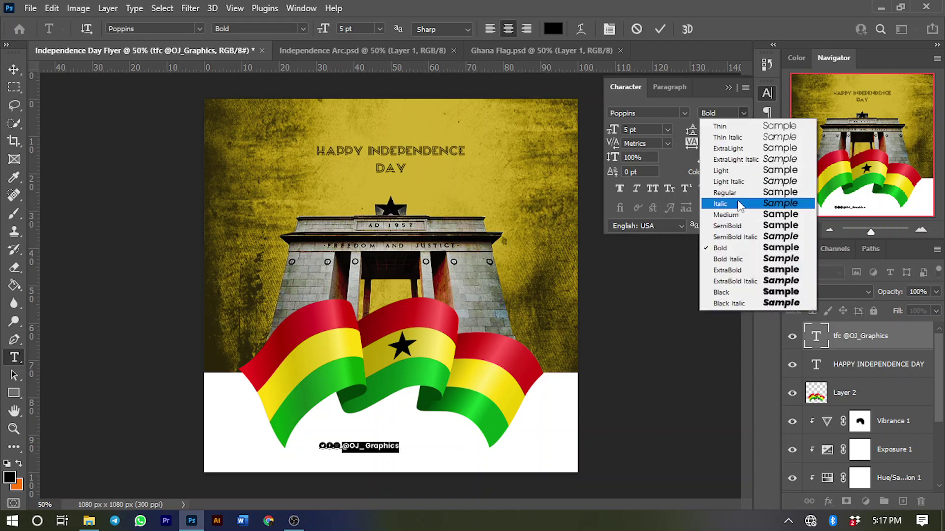
{"action": "left_click", "coordinate": [716, 183]}
{"action": "left_click", "coordinate": [736, 188]}
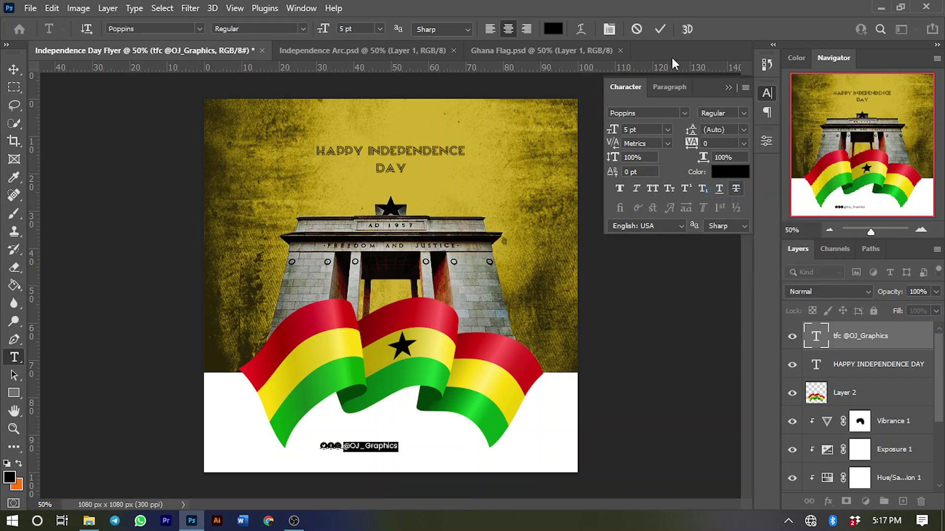
{"action": "left_click", "coordinate": [659, 29]}
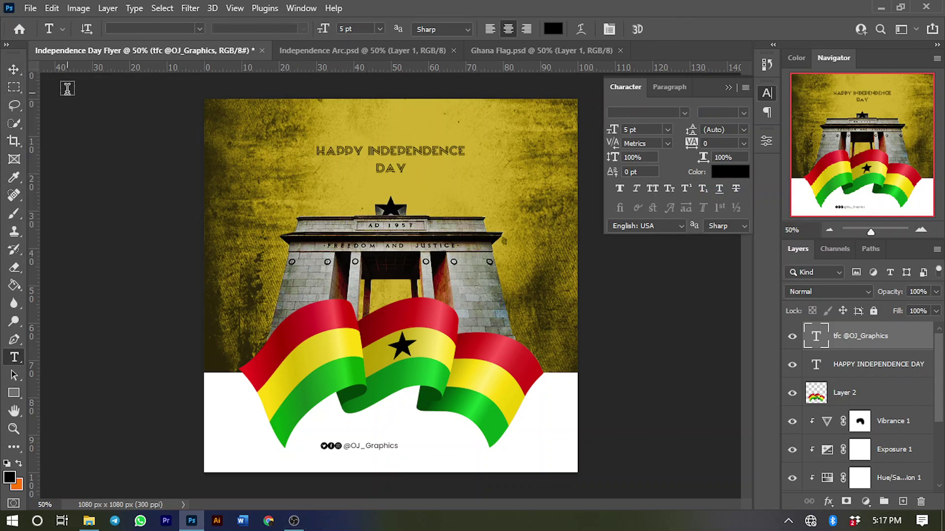
Step: Center the social media text line horizontally on the canvas and clear the selection
{"action": "left_click", "coordinate": [10, 69]}
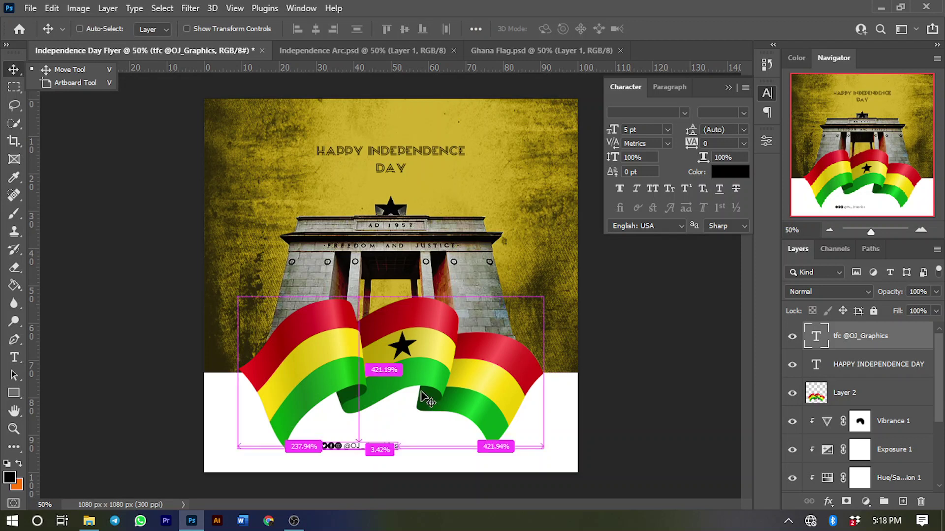
{"action": "key", "text": "ctrl+a"}
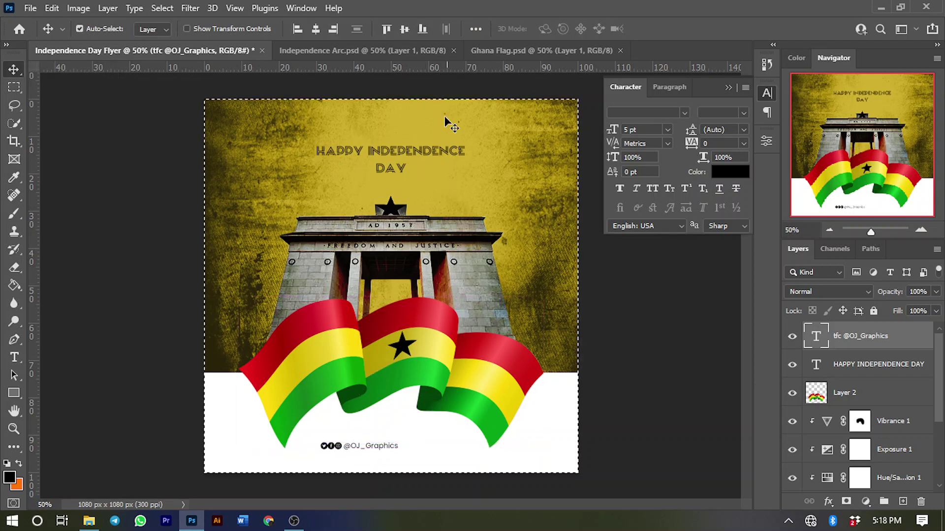
{"action": "left_click", "coordinate": [311, 30]}
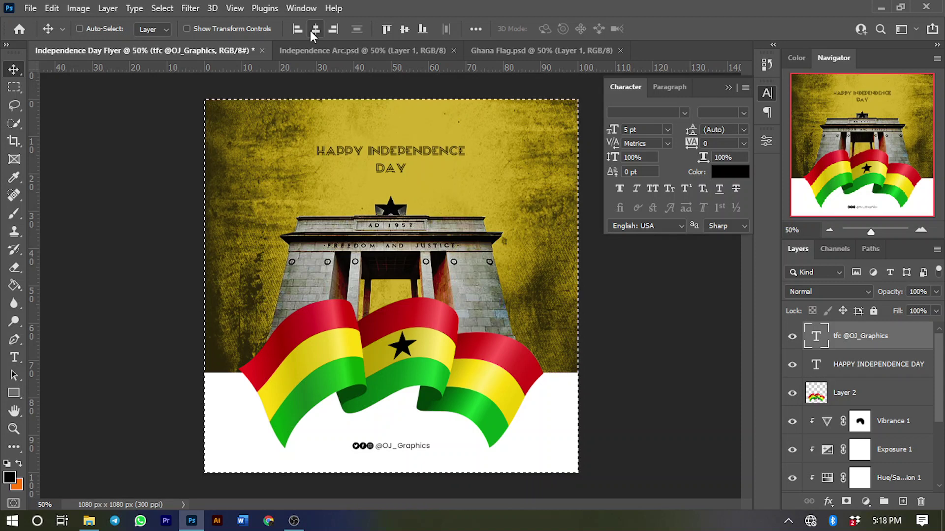
{"action": "key", "text": "ctrl+d"}
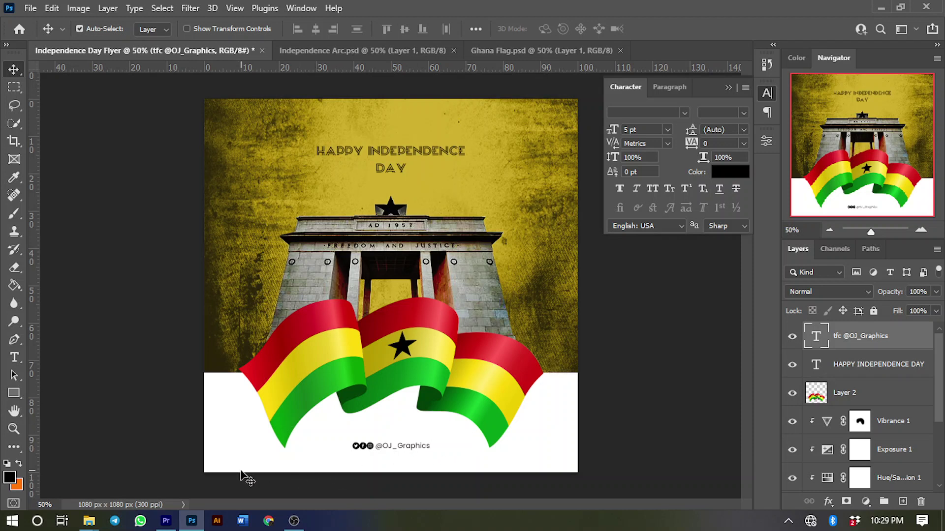
Step: Draw a rectangle about 1086 x 14 px along the canvas's bottom edge, filled with green sampled from the flag
{"action": "left_click", "coordinate": [13, 392]}
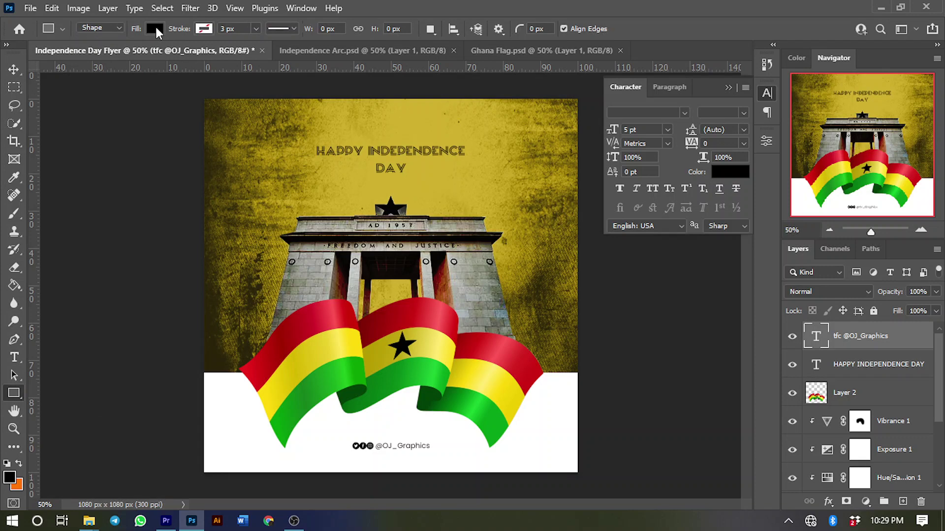
{"action": "left_click", "coordinate": [155, 29]}
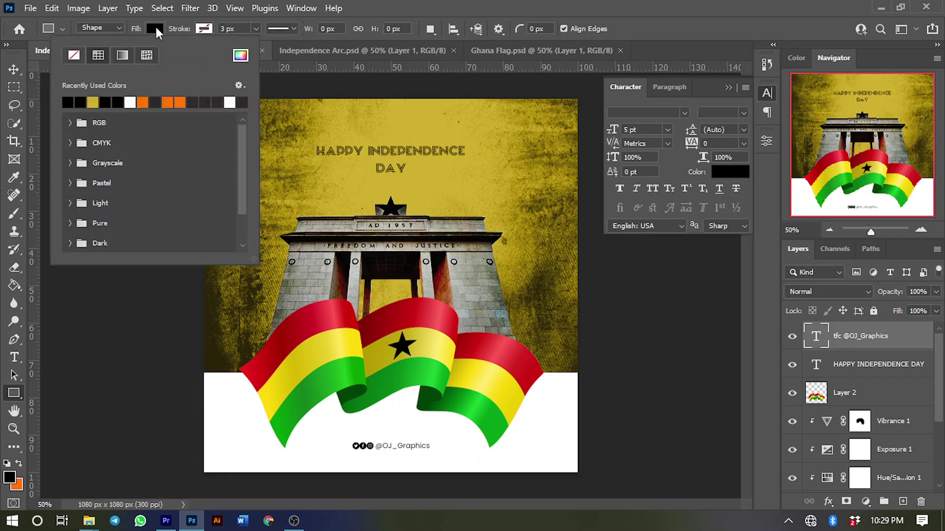
{"action": "left_click", "coordinate": [239, 57]}
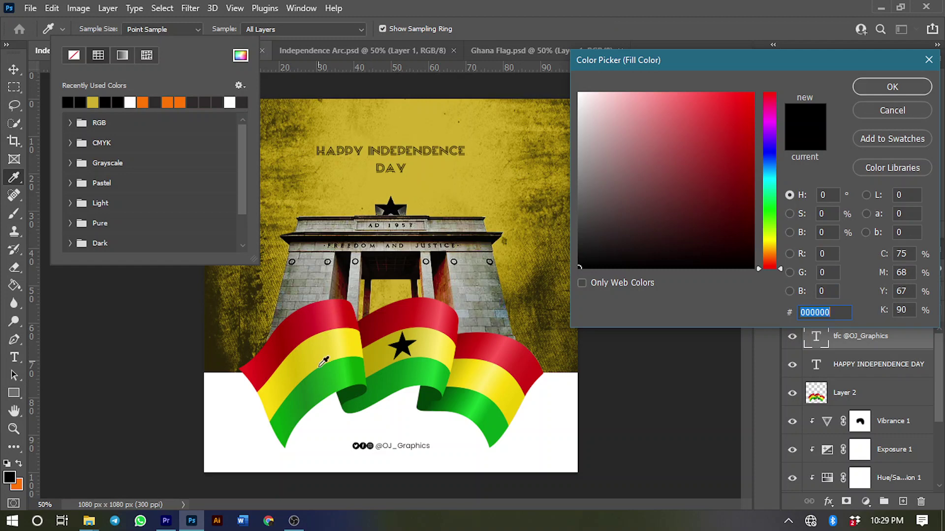
{"action": "left_click", "coordinate": [325, 387]}
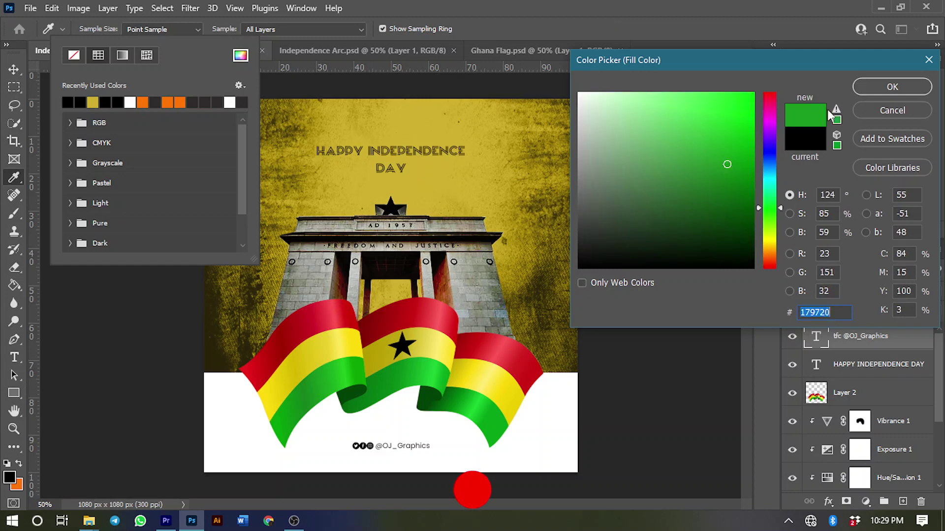
{"action": "left_click", "coordinate": [874, 87]}
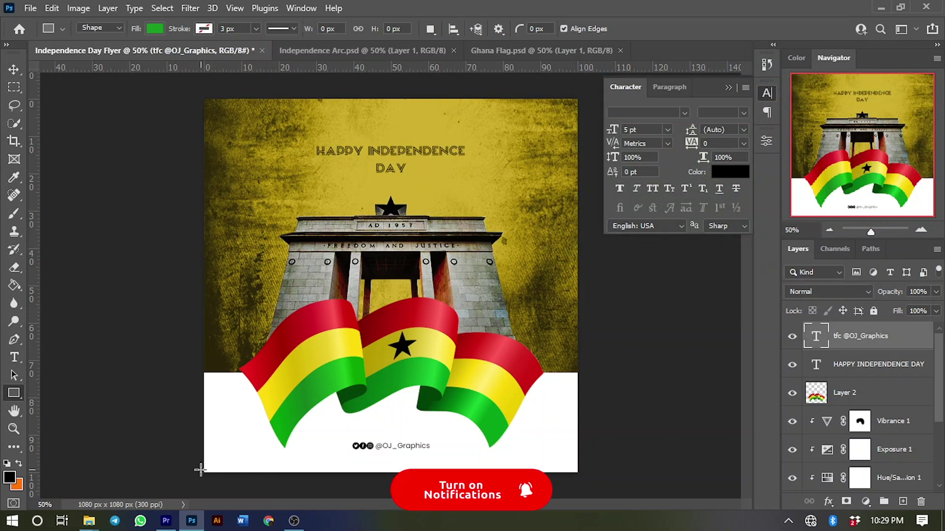
{"action": "left_click_drag", "start_coordinate": [200, 470], "coordinate": [577, 474]}
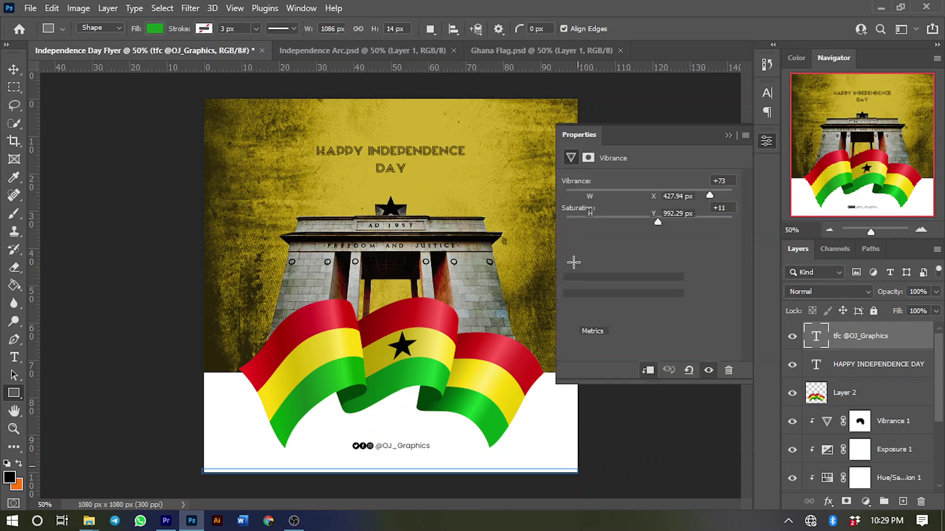
{"action": "left_click", "coordinate": [726, 135]}
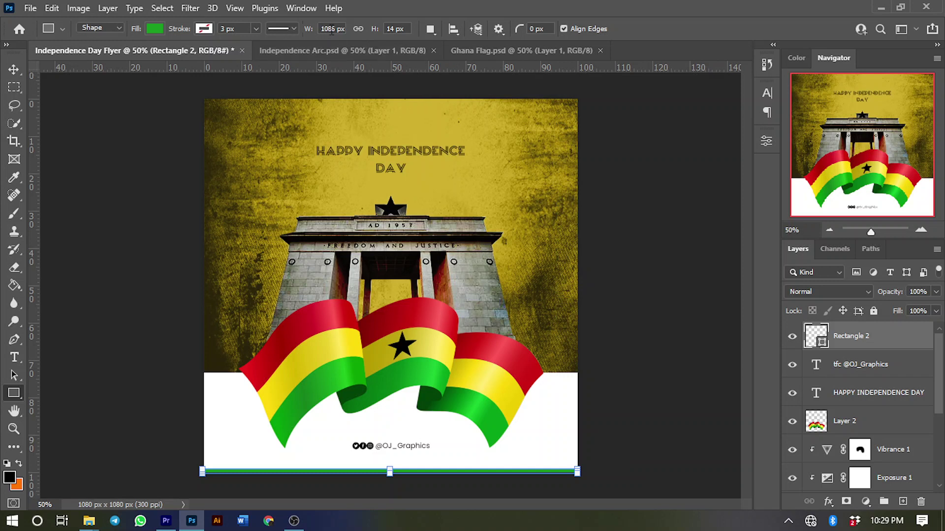
Step: Set the green bar's width to 1080 px and its height to 10 px
{"action": "left_click", "coordinate": [358, 29]}
{"action": "type", "text": "1"}
{"action": "left_click", "coordinate": [403, 28]}
{"action": "key", "text": "Return"}
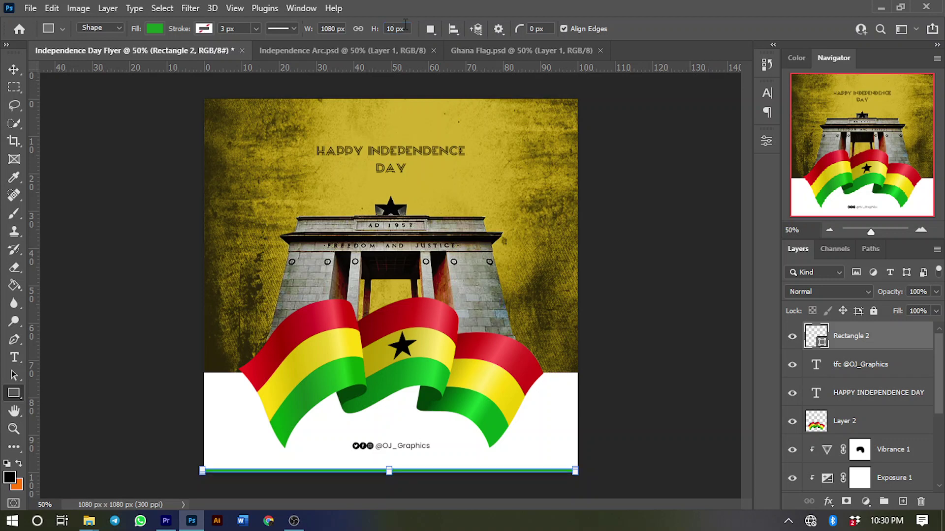
Step: Center the green bar horizontally on the canvas and deselect it
{"action": "left_click", "coordinate": [9, 71]}
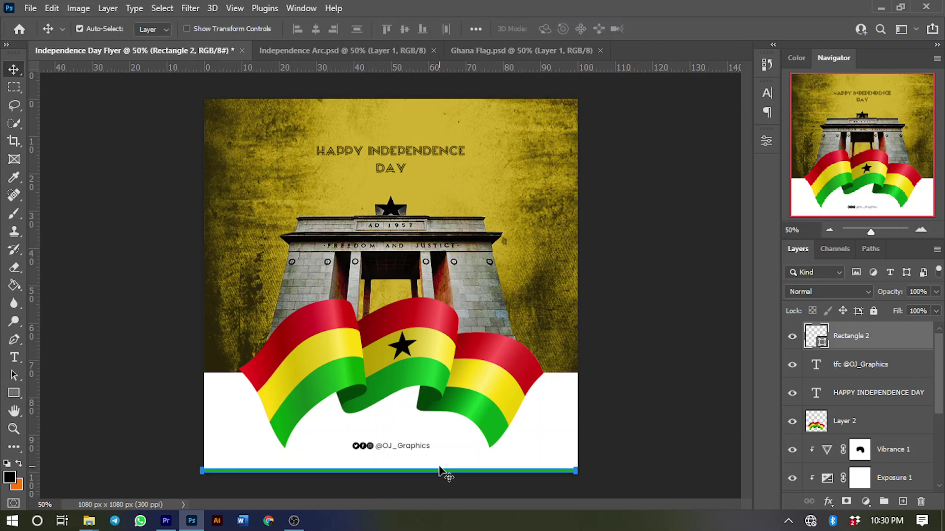
{"action": "key", "text": "ctrl"}
{"action": "key", "text": "ctrl+a"}
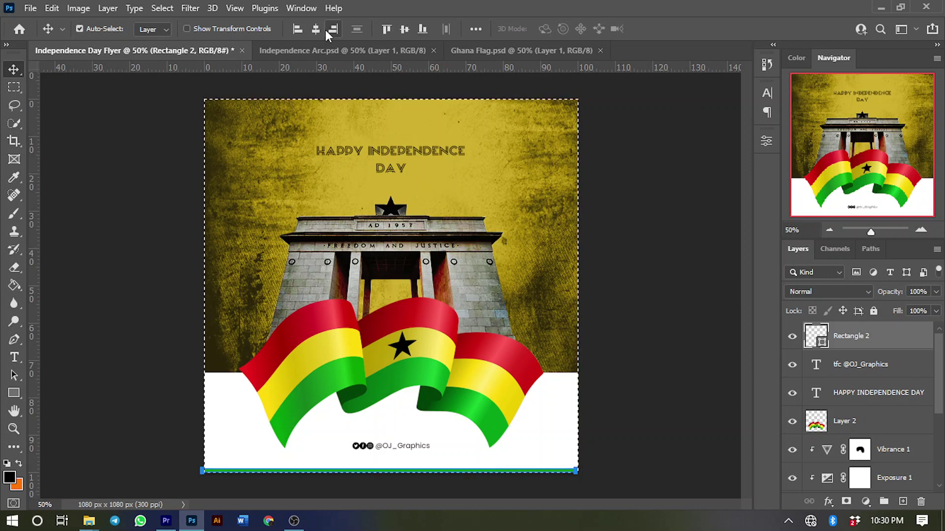
{"action": "left_click", "coordinate": [319, 33]}
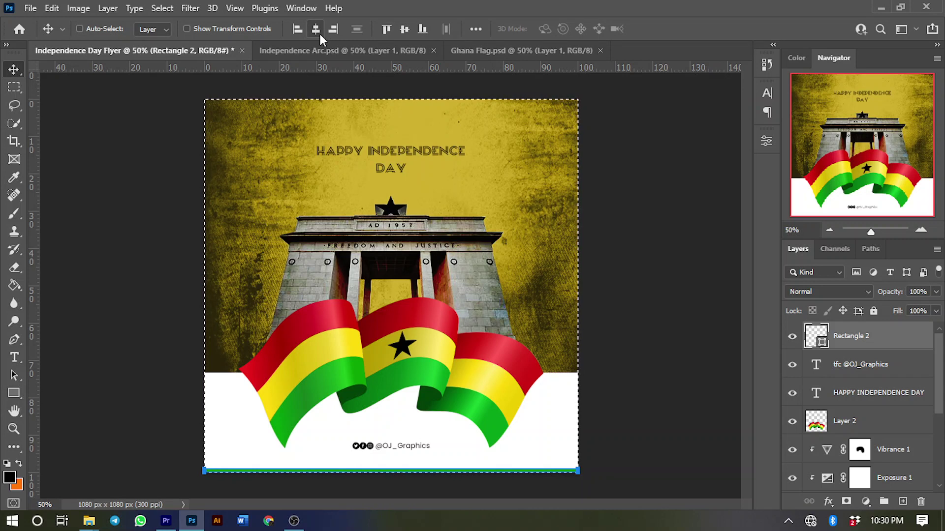
{"action": "key", "text": "ctrl+d"}
{"action": "left_click", "coordinate": [610, 202]}
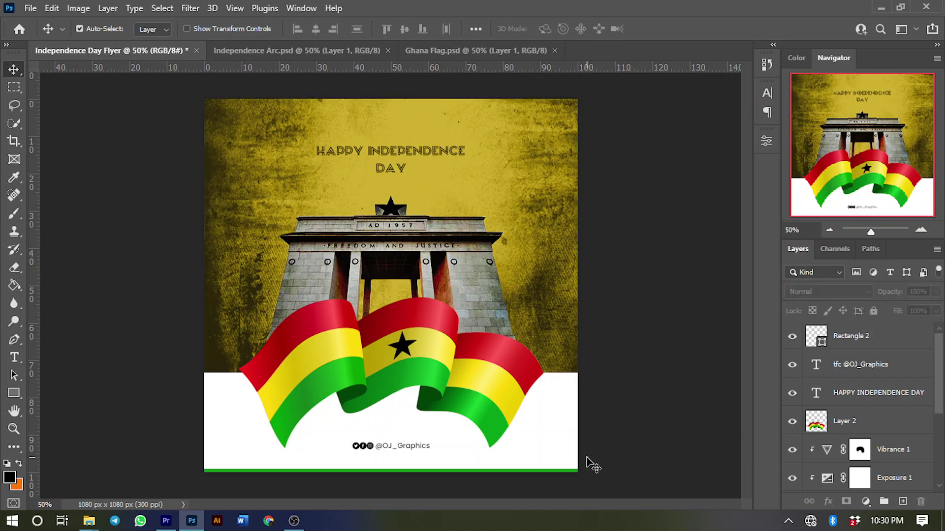
Step: Nudge the green bar slightly up and back down to the canvas's bottom edge
{"action": "left_click", "coordinate": [572, 474]}
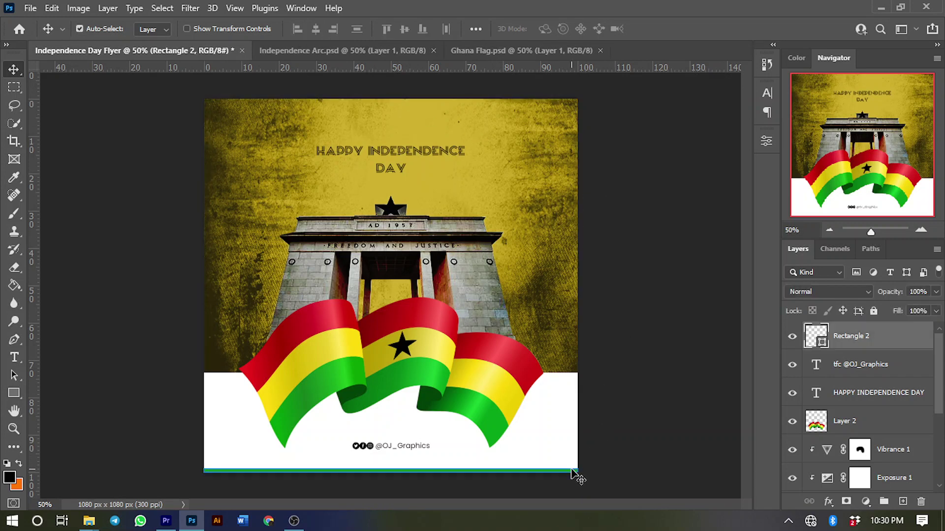
{"action": "left_click", "coordinate": [636, 450]}
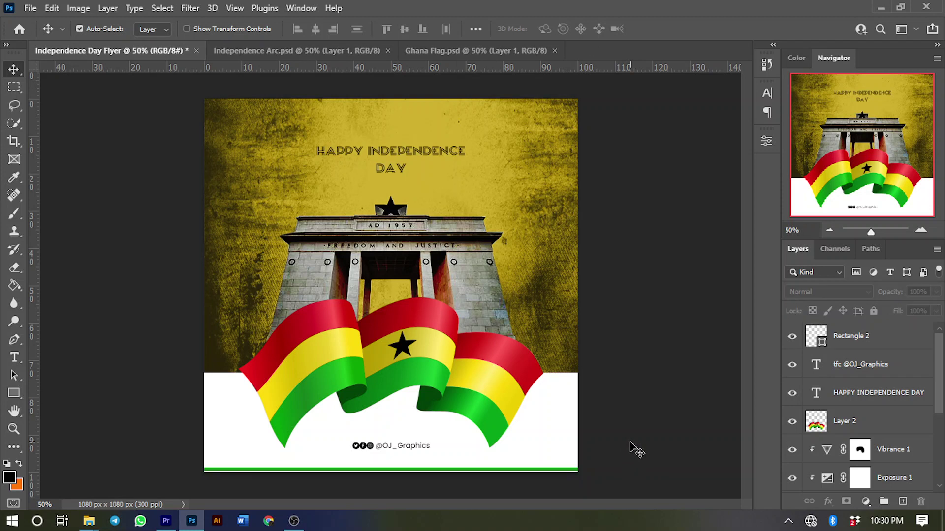
{"action": "left_click", "coordinate": [564, 473]}
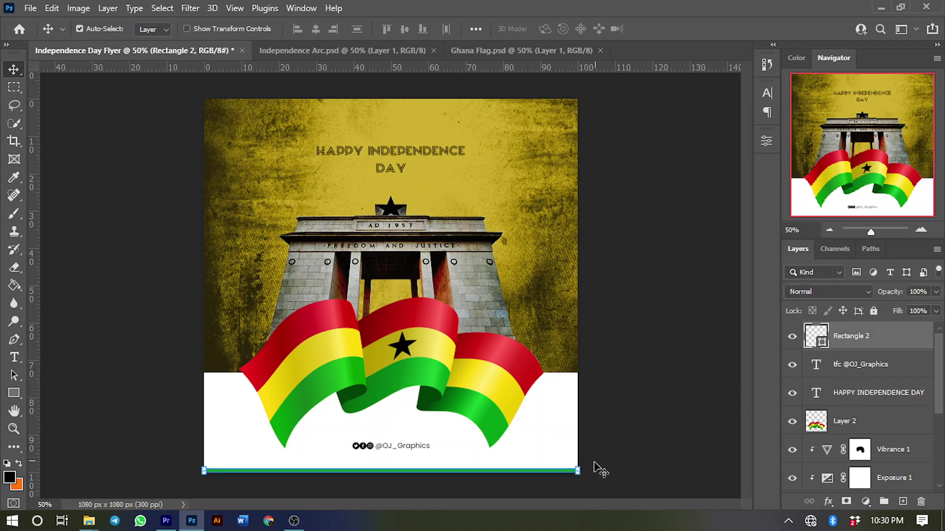
{"action": "left_click", "coordinate": [707, 428]}
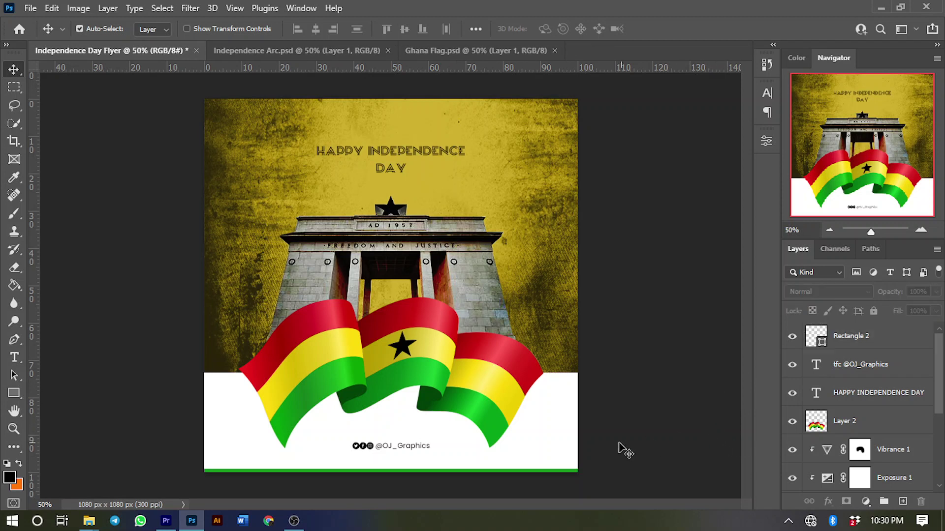
Step: Duplicate the green bar's layer twice
{"action": "left_click", "coordinate": [511, 472]}
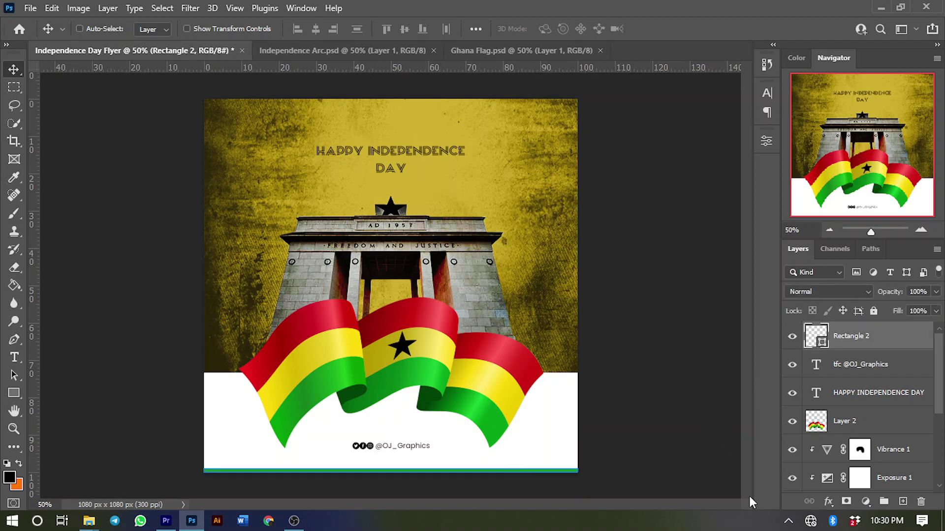
{"action": "key", "text": "ctrl+j"}
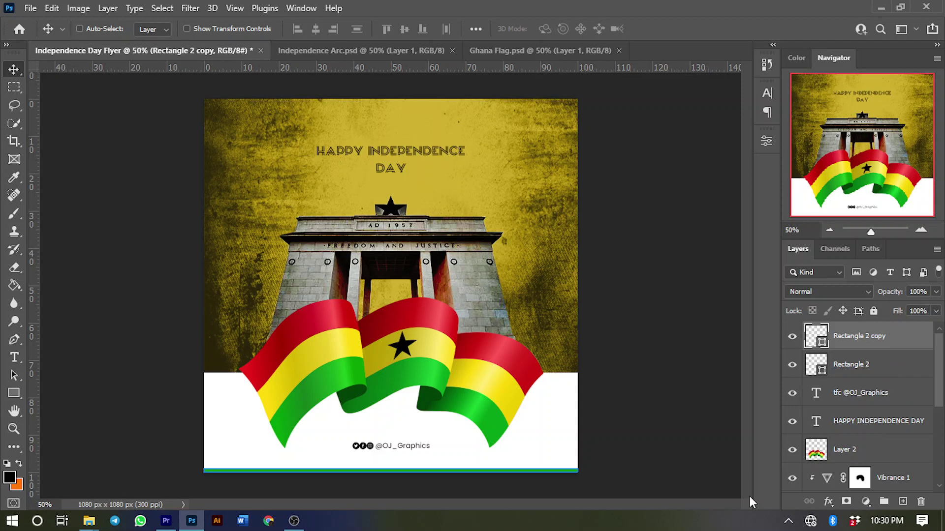
{"action": "key", "text": "ctrl+j"}
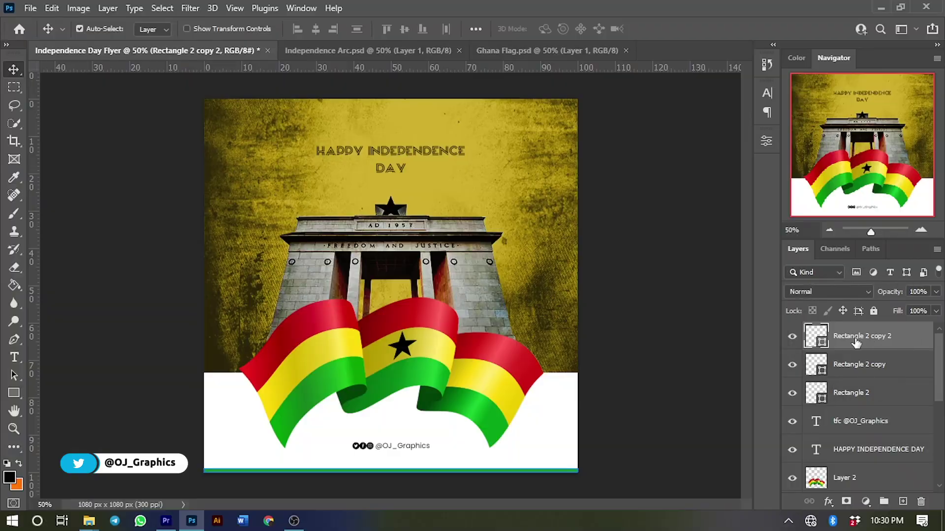
Step: Rename the topmost bar copy layer as Red and recolor it with the flag's red, #c70e1e
{"action": "double_click", "coordinate": [867, 337]}
{"action": "type", "text": "Red"}
{"action": "key", "text": "Return"}
{"action": "double_click", "coordinate": [822, 347]}
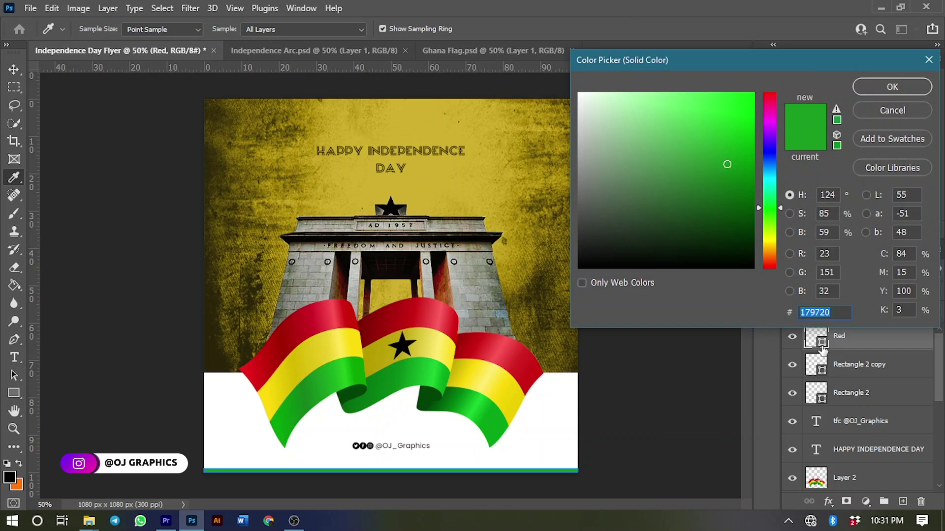
{"action": "left_click", "coordinate": [313, 322]}
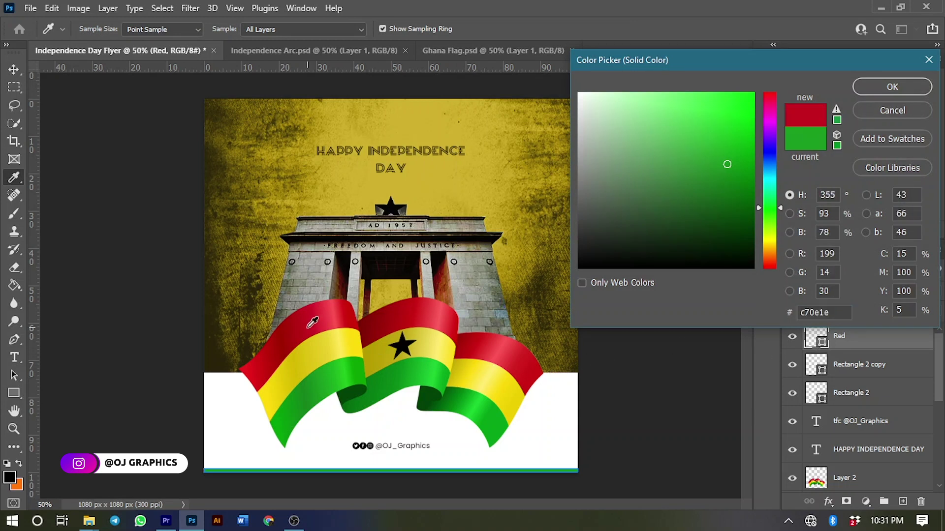
{"action": "left_click", "coordinate": [894, 92]}
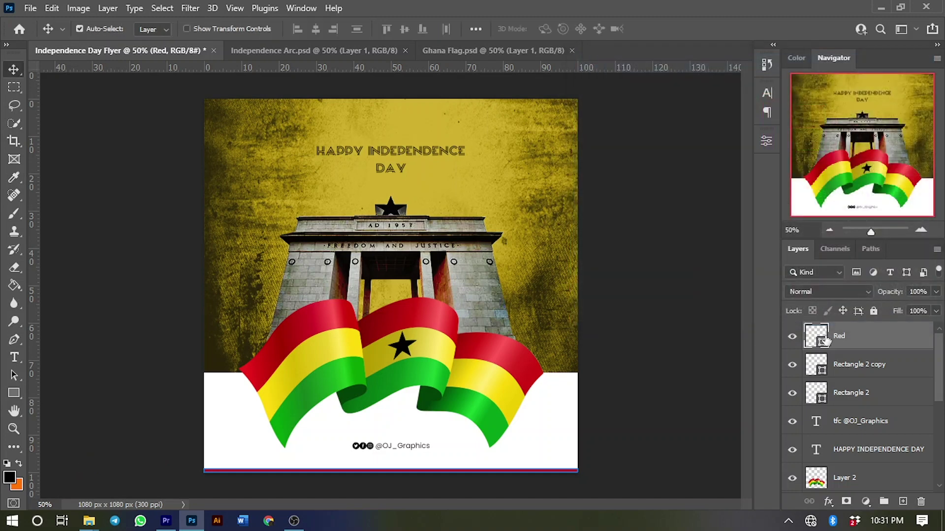
Step: Rename the remaining bar copy layer as Yellow and recolor it with the flag's yellow, #f2df5f
{"action": "double_click", "coordinate": [855, 365]}
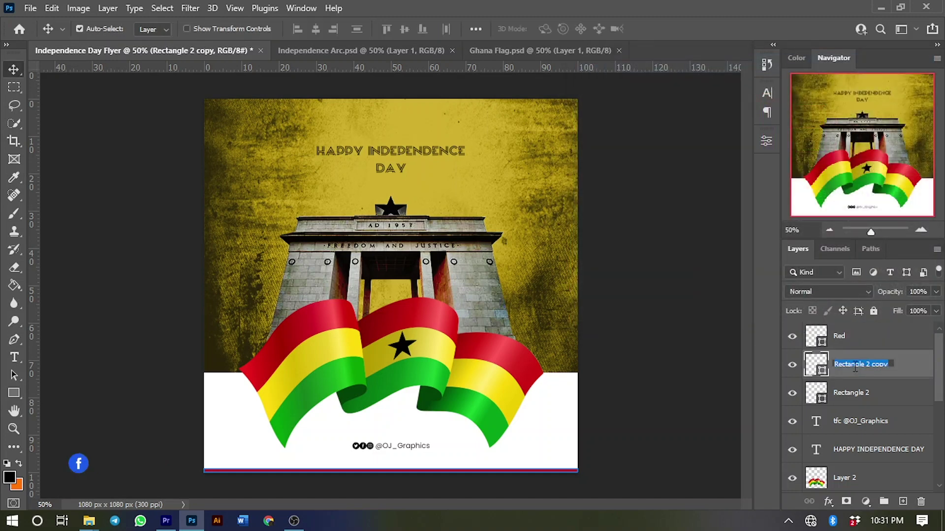
{"action": "type", "text": "Yellow"}
{"action": "key", "text": "Return"}
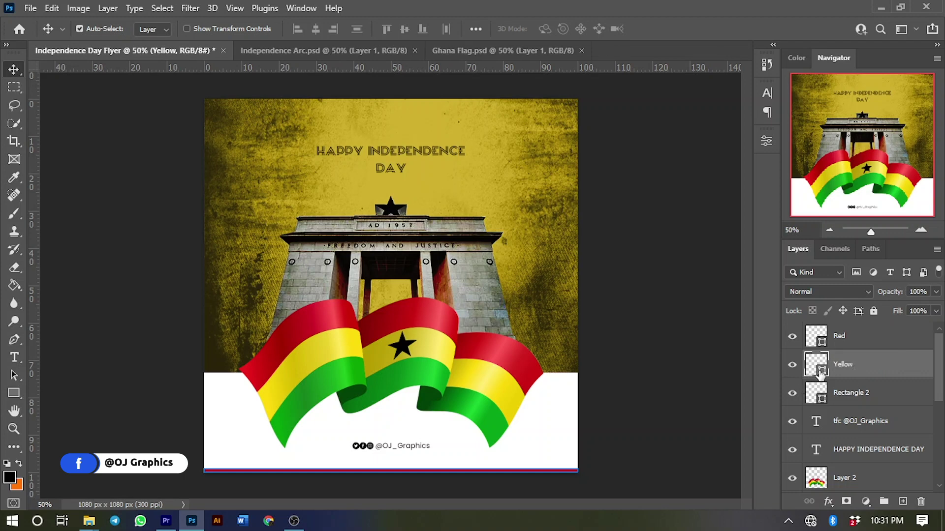
{"action": "double_click", "coordinate": [820, 374]}
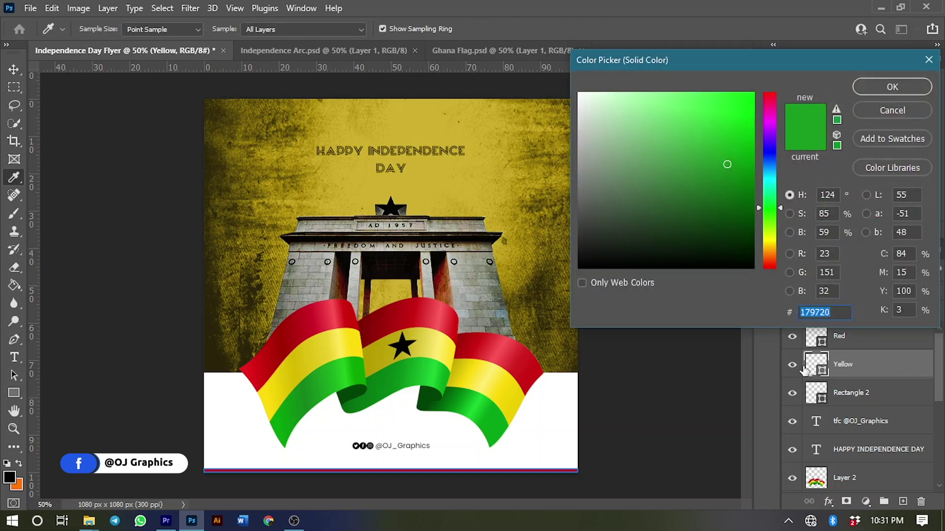
{"action": "left_click", "coordinate": [433, 348]}
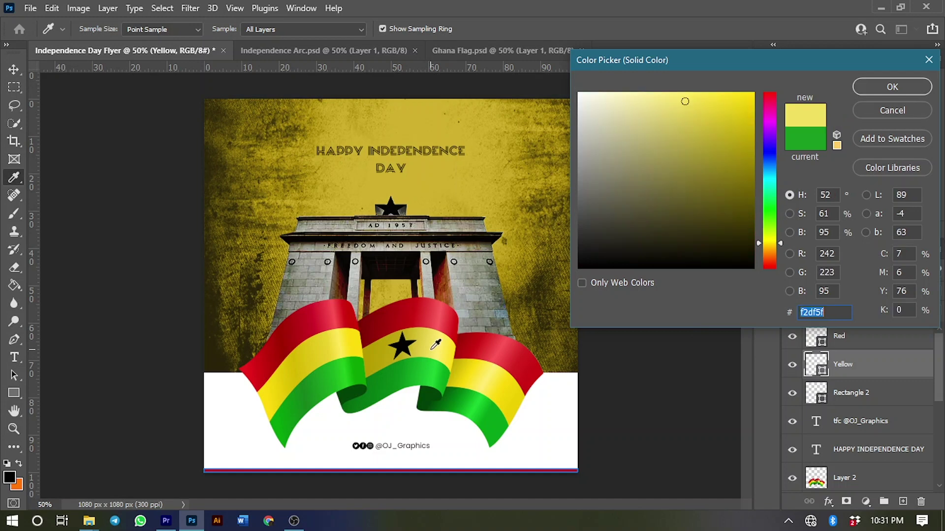
{"action": "left_click", "coordinate": [890, 88]}
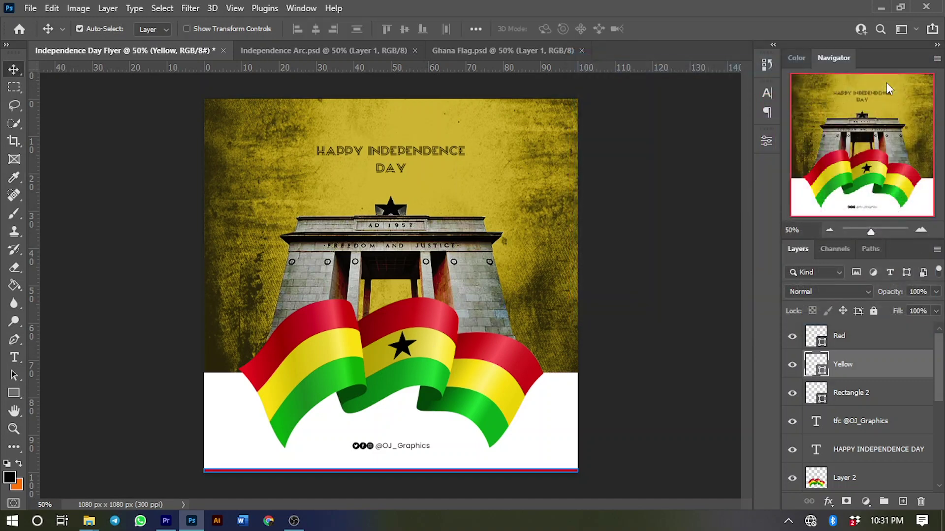
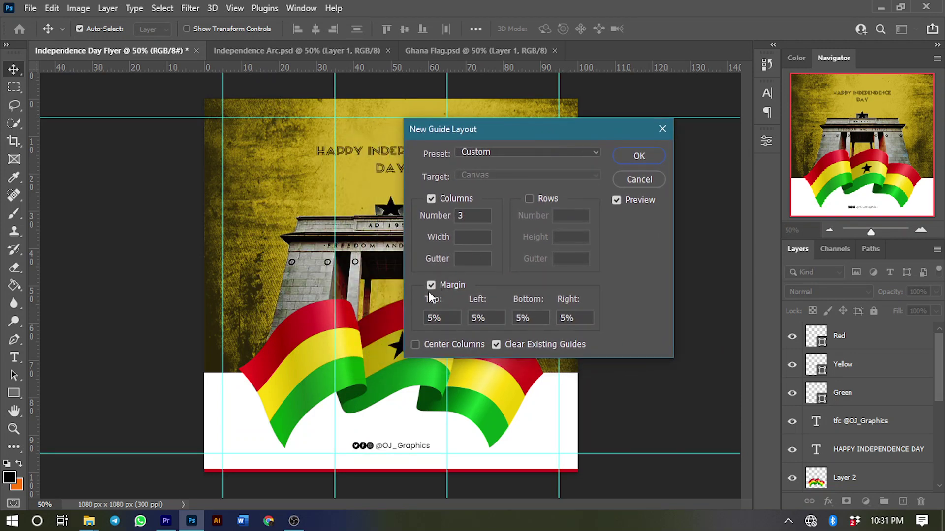
Step: Create a three-column guide layout without margins and shrink the red bar to the first column, 33.33% of its width
{"action": "left_click", "coordinate": [431, 285]}
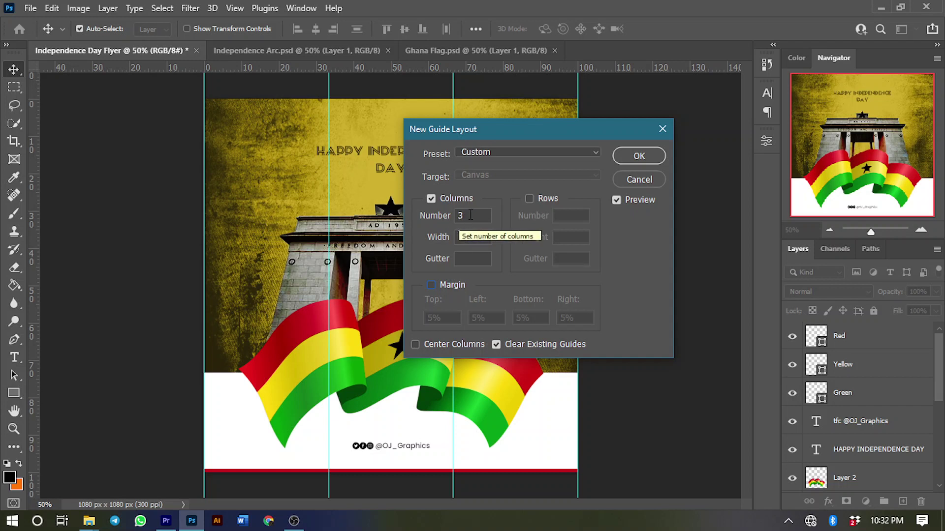
{"action": "left_click", "coordinate": [640, 156]}
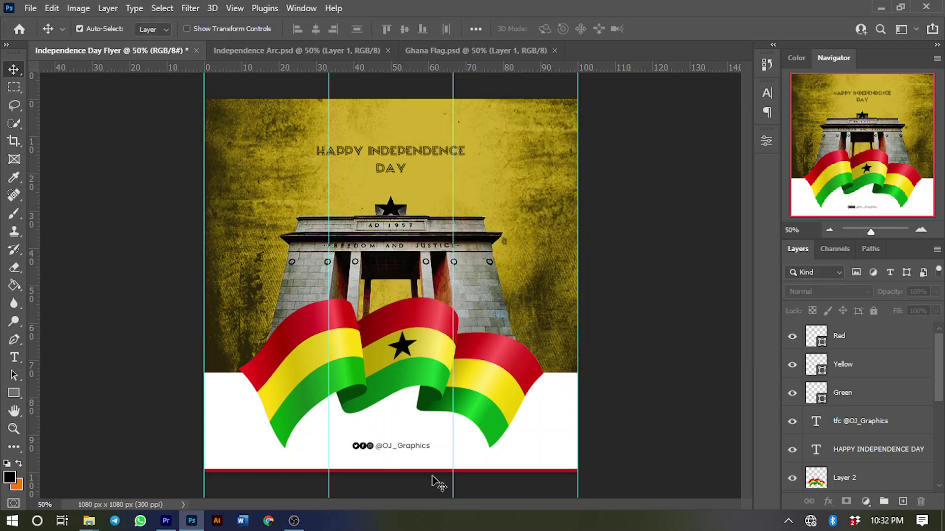
{"action": "left_click", "coordinate": [858, 344]}
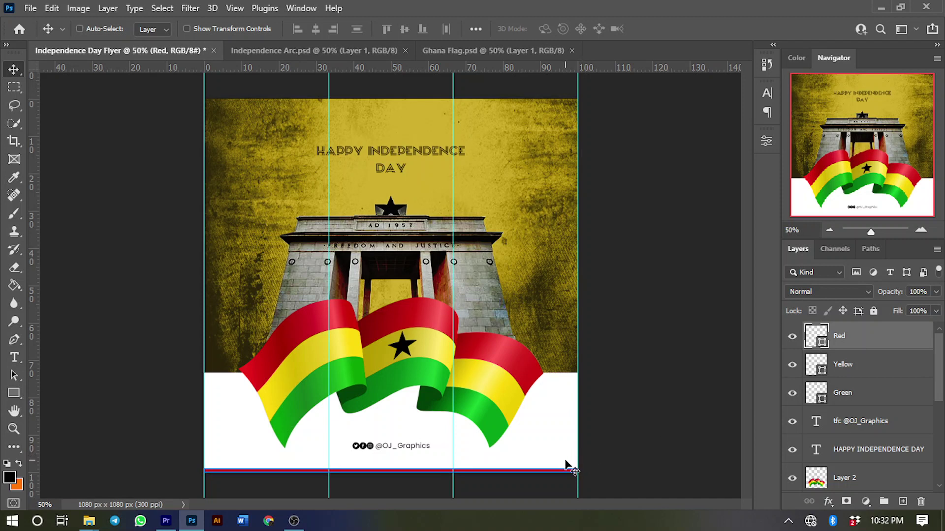
{"action": "key", "text": "ctrl"}
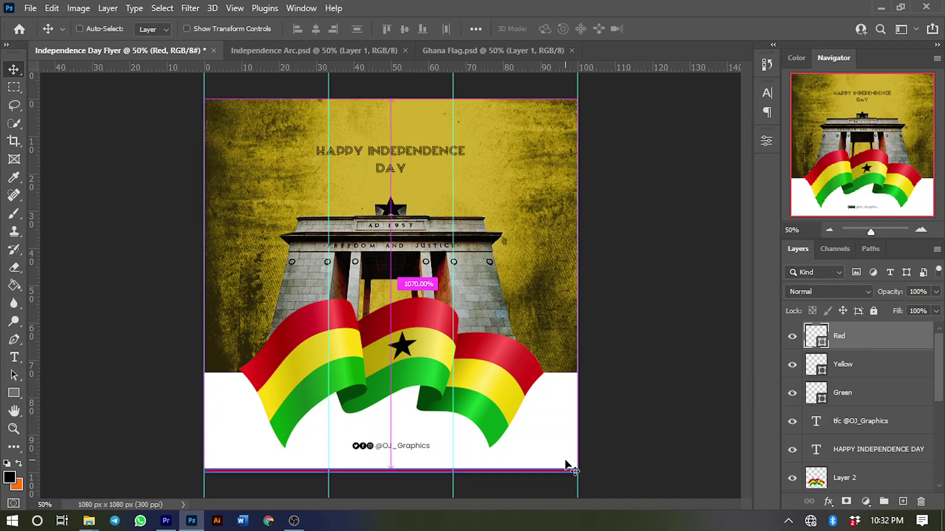
{"action": "key", "text": "ctrl+t"}
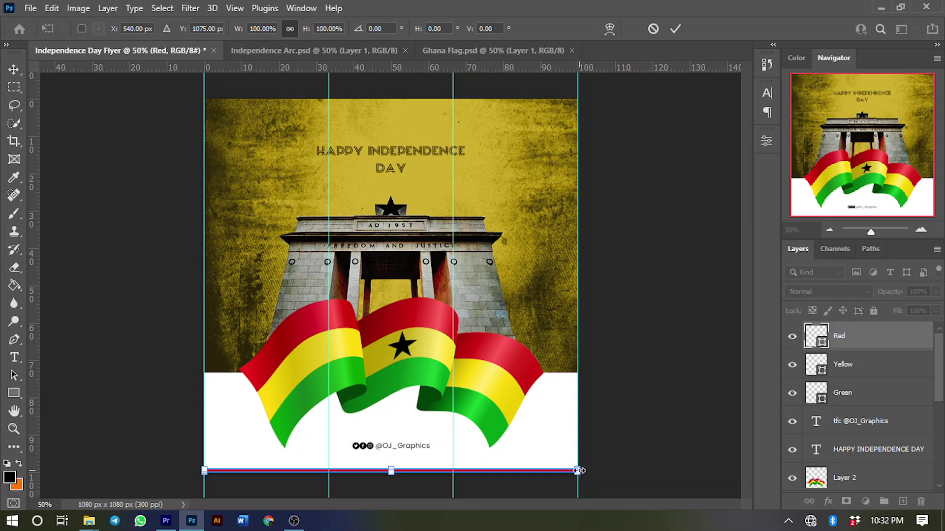
{"action": "left_click_drag", "start_coordinate": [571, 471], "coordinate": [333, 473]}
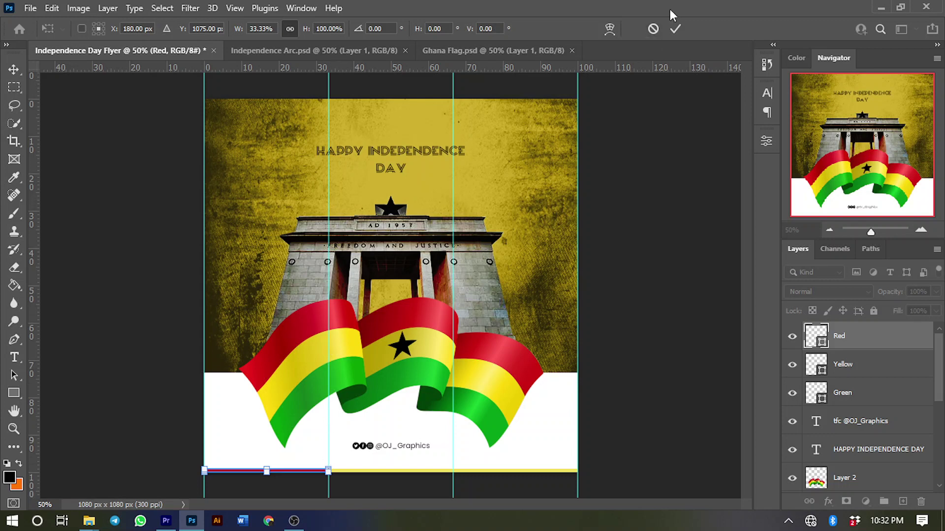
{"action": "left_click", "coordinate": [675, 28]}
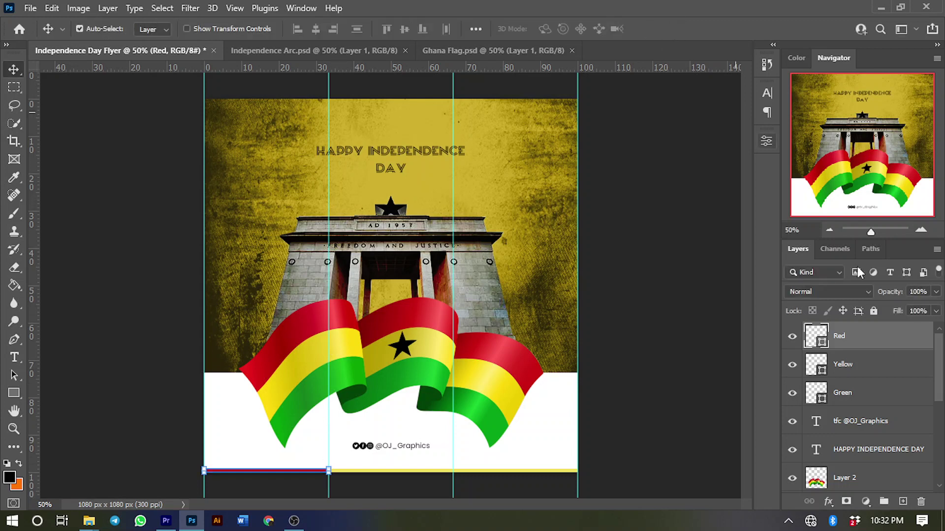
Step: Shrink the yellow bar to 66.67% of its width, ending at the second column's right guide, and hide the guides
{"action": "left_click", "coordinate": [857, 371]}
{"action": "key", "text": "ctrl"}
{"action": "key", "text": "ctrl+t"}
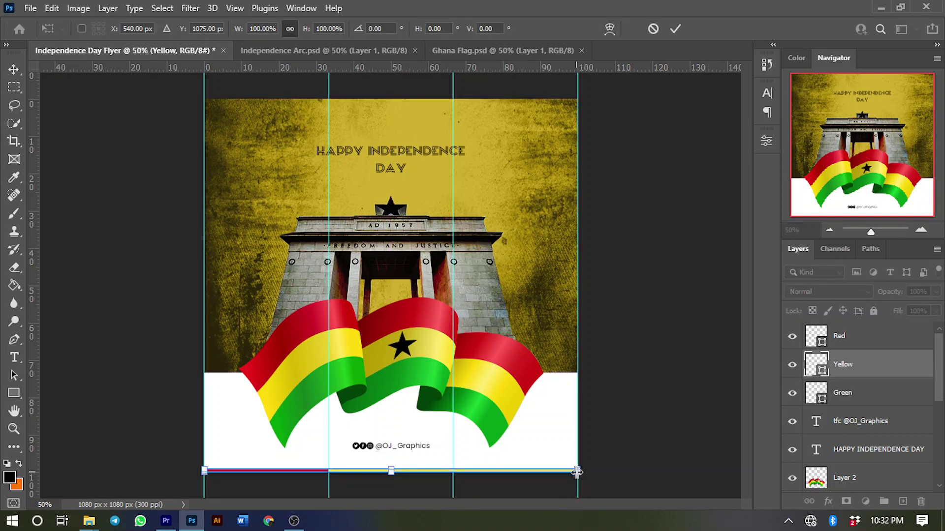
{"action": "left_click_drag", "start_coordinate": [578, 471], "coordinate": [453, 473]}
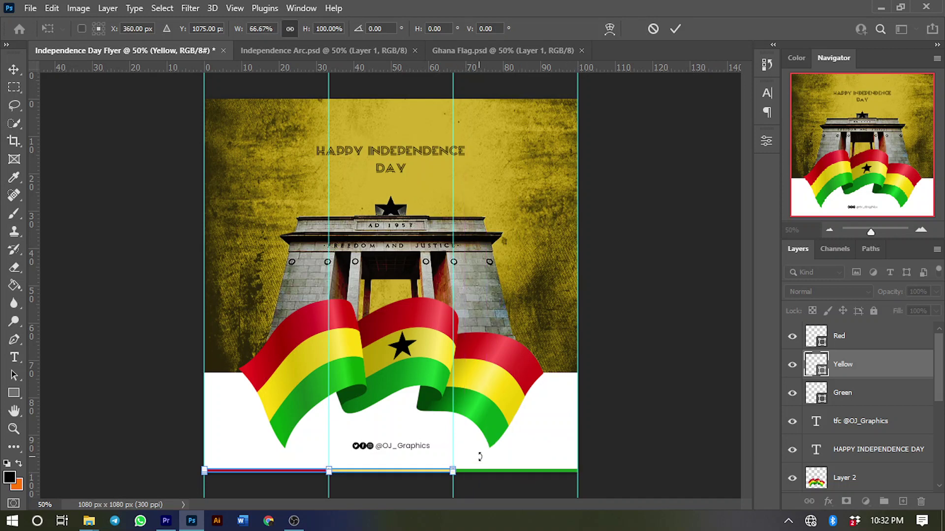
{"action": "left_click", "coordinate": [674, 28]}
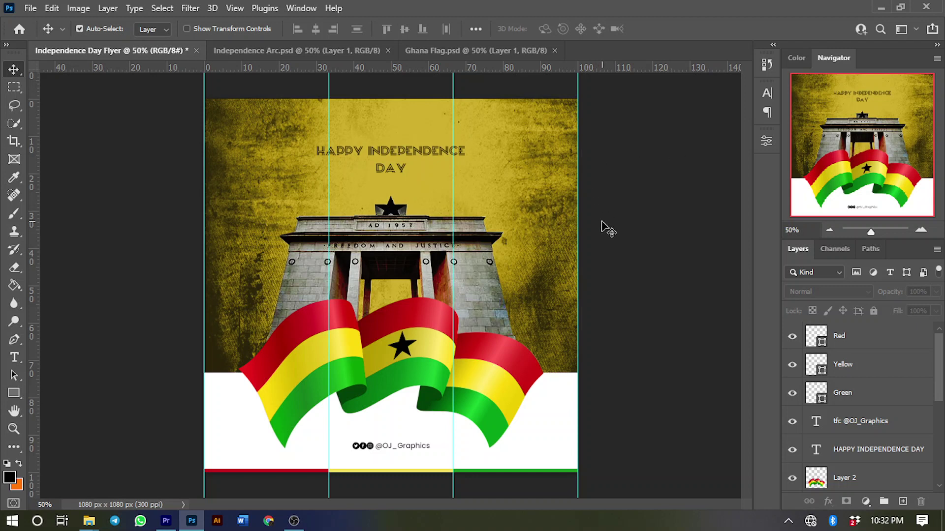
{"action": "key", "text": "ctrl"}
{"action": "key", "text": "ctrl+semicolon"}
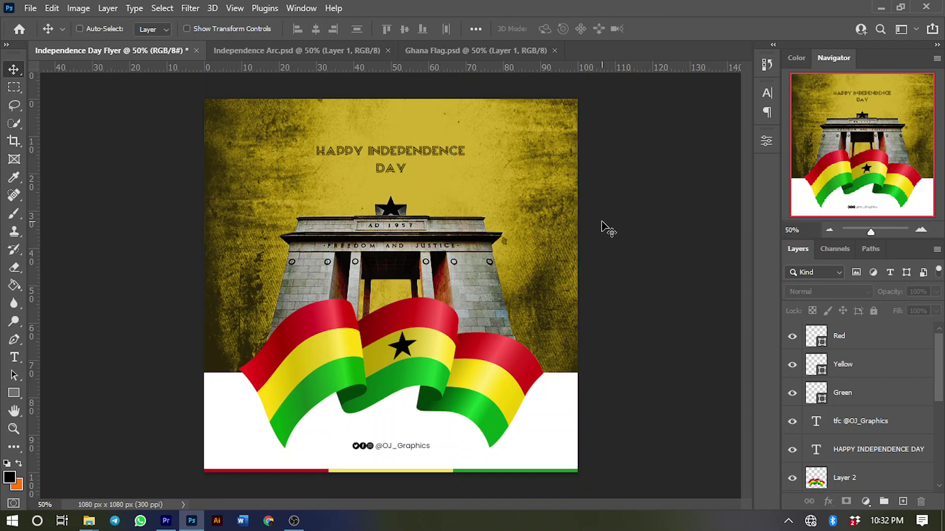